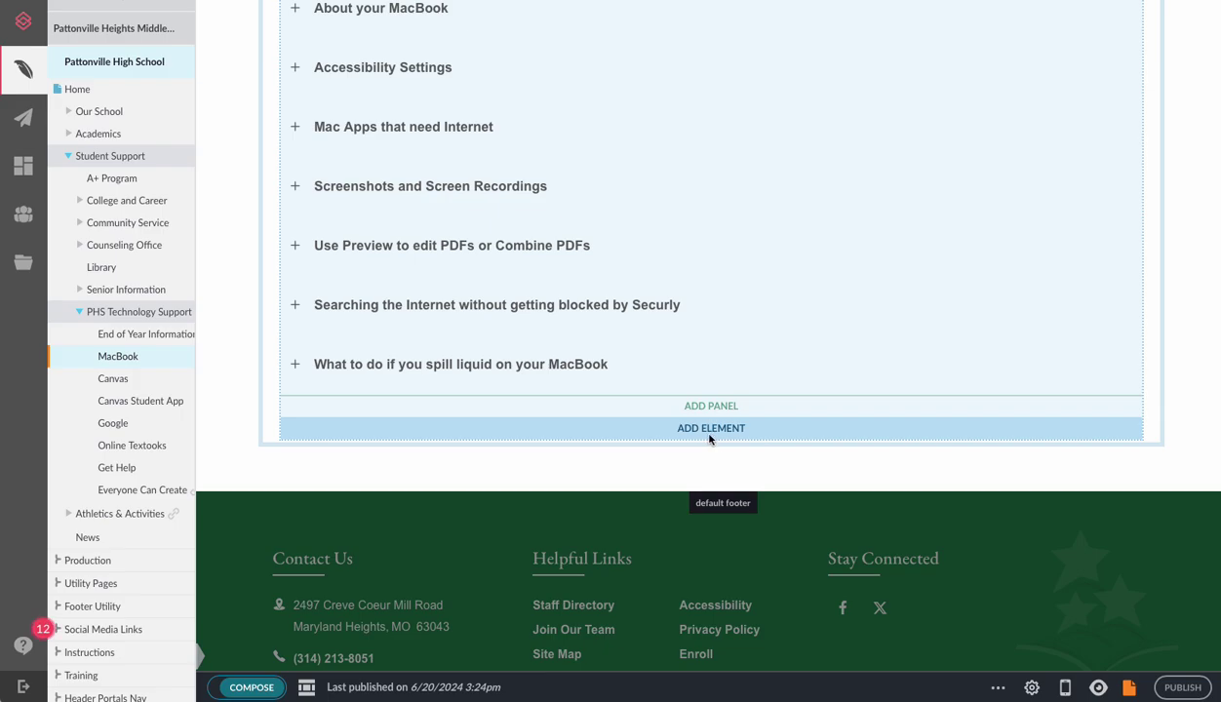
- Add a 2 Column Wide Right Layout below the MacBook Tips and Tricks accordion
left_click(698, 431)
left_click(702, 417)
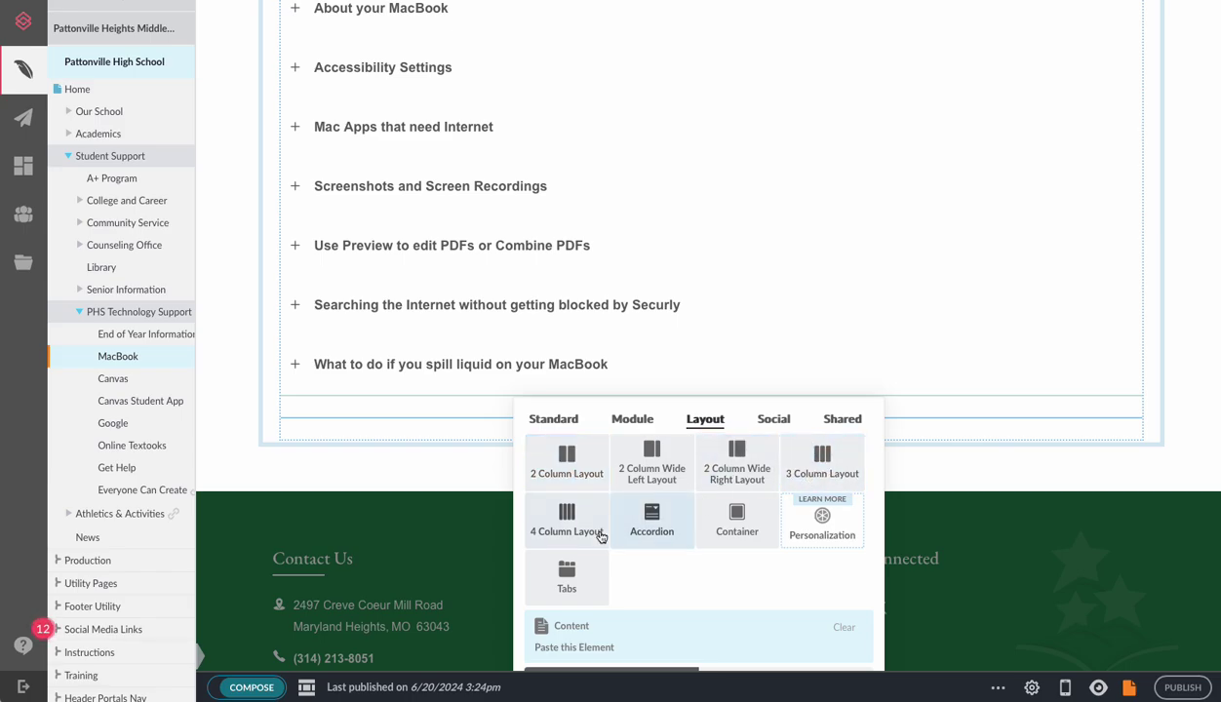
left_click_drag(748, 482, 752, 486)
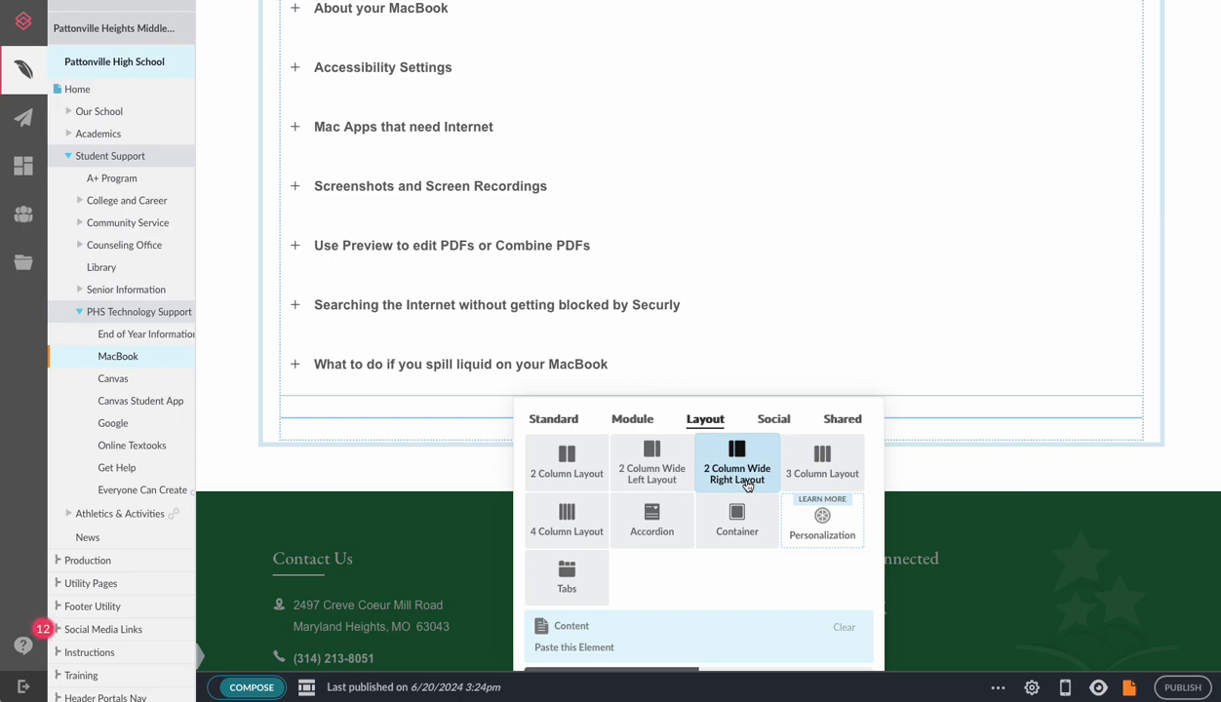
left_click(733, 454)
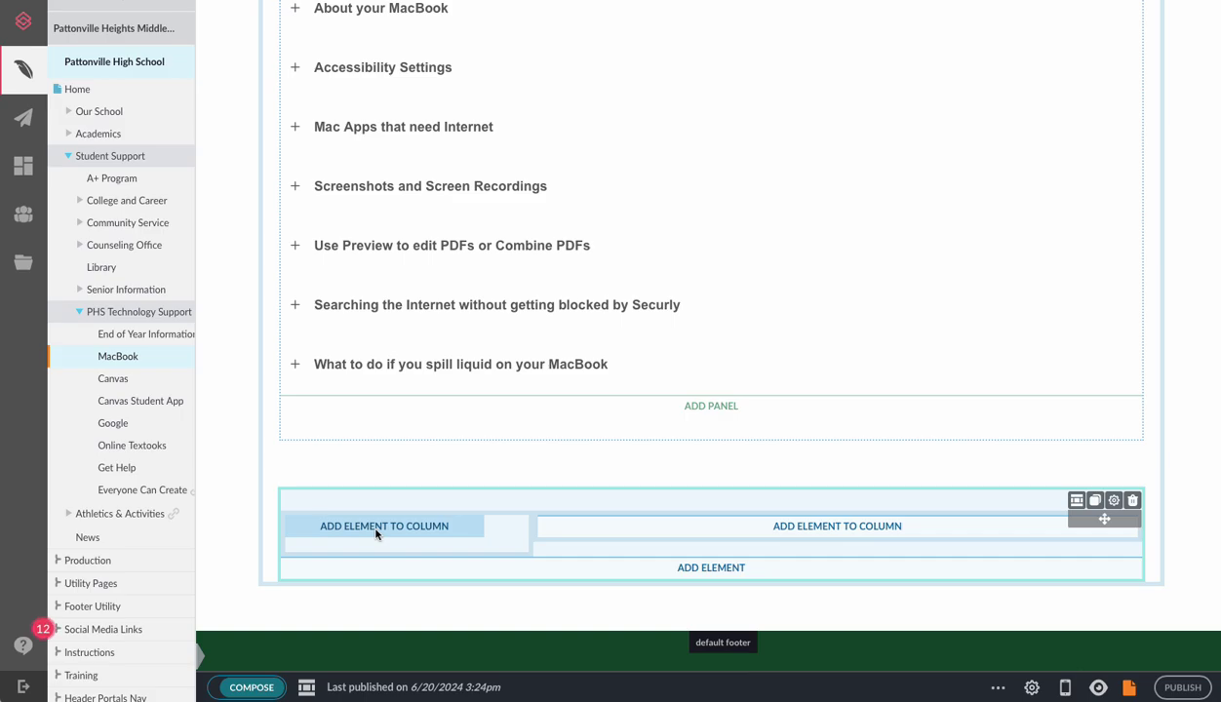
- Add an Image element to the layout's narrow column and turn off its title display
left_click(398, 534)
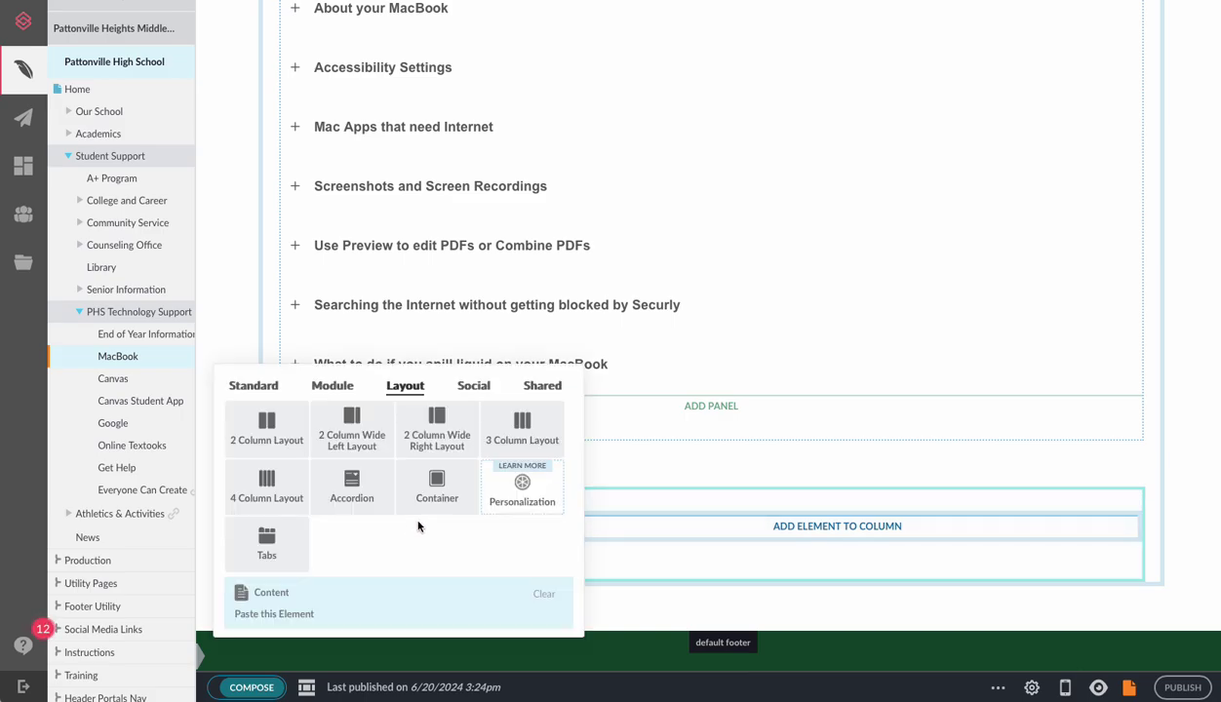
left_click(329, 388)
left_click(255, 389)
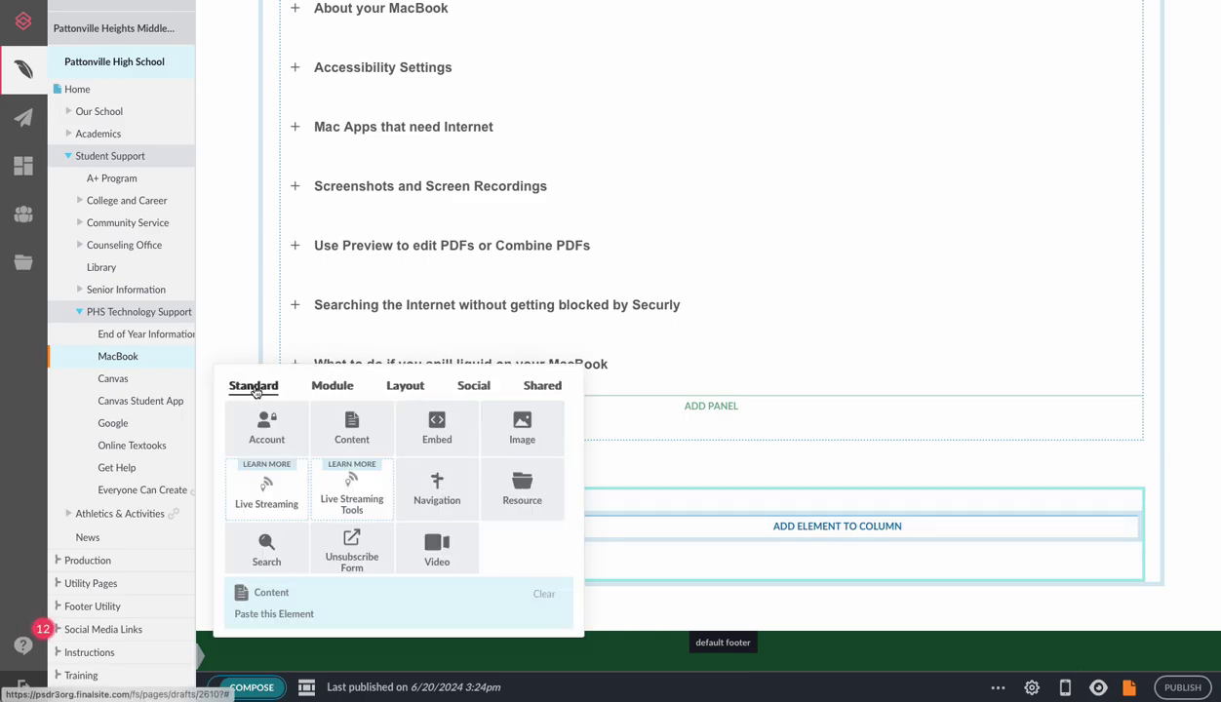
left_click(522, 426)
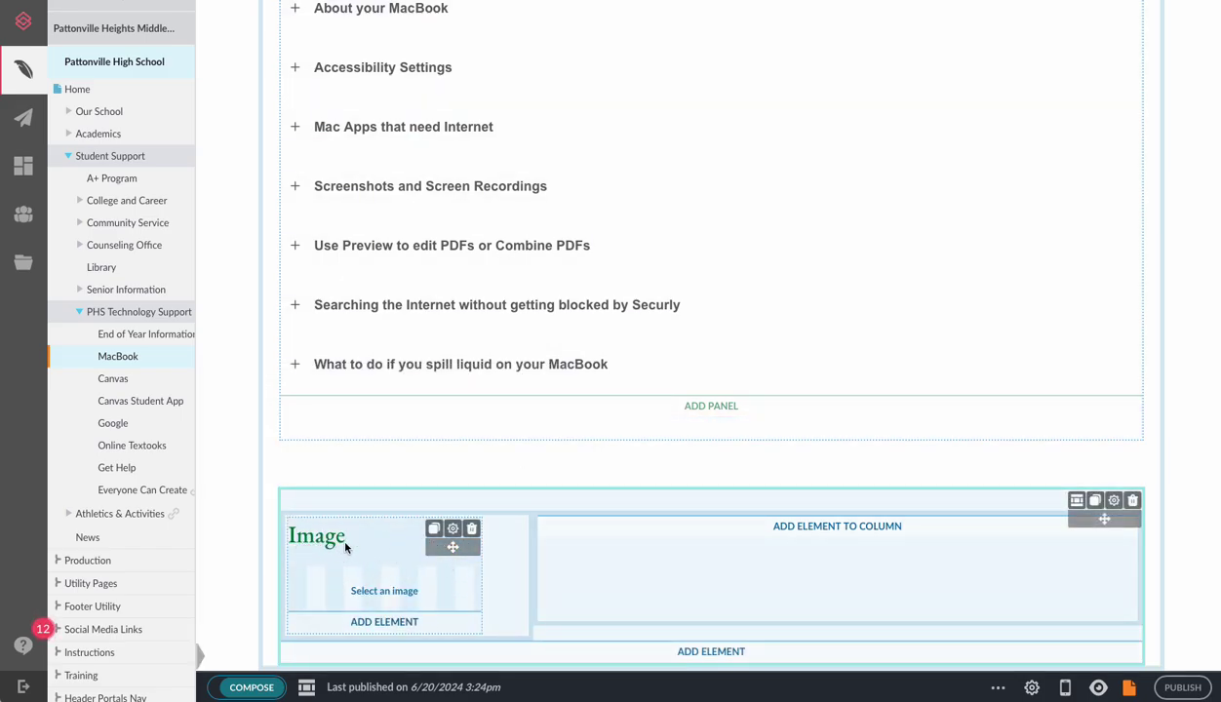
left_click(451, 530)
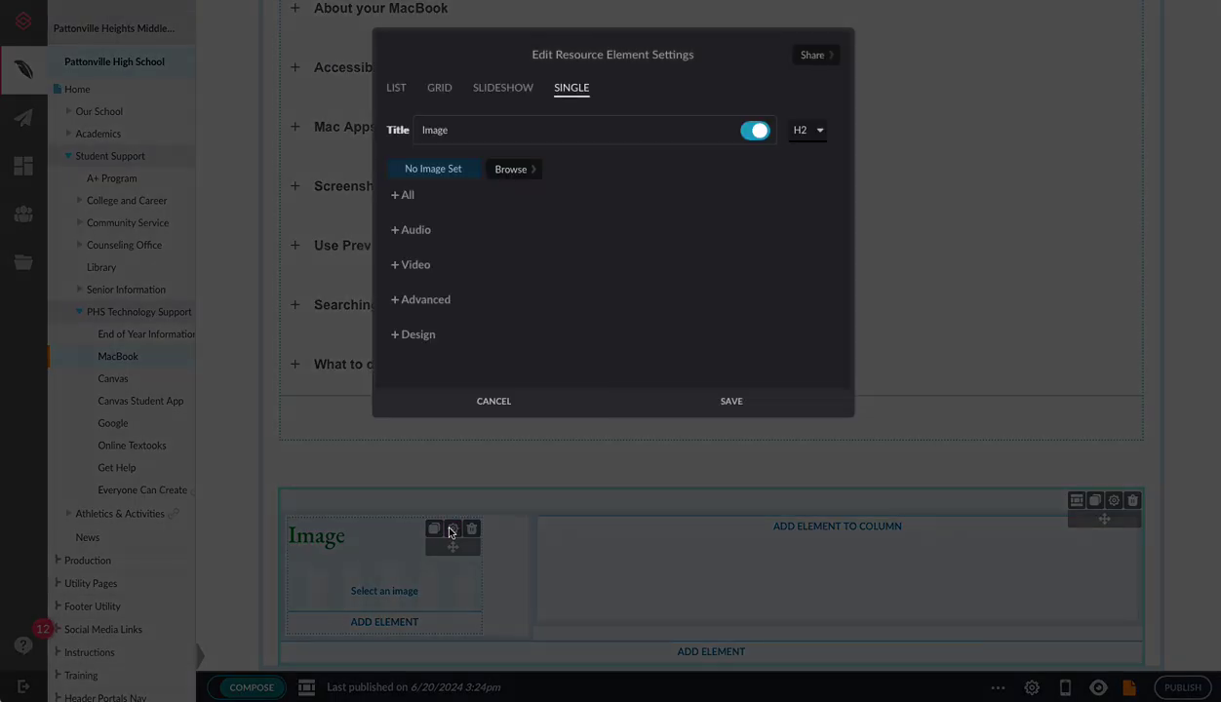
left_click(753, 133)
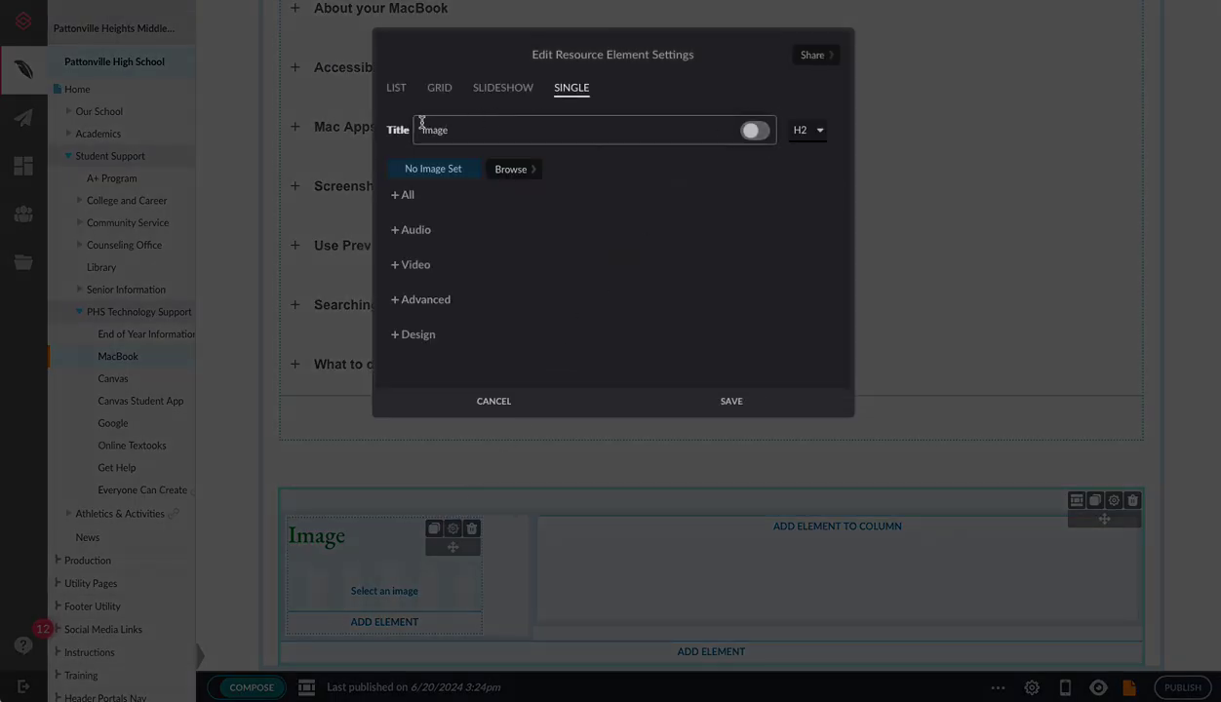
- Choose the 1.14 MB Unsplash photo of Apple devices from the Technology folder for the image element and save its settings
left_click(525, 171)
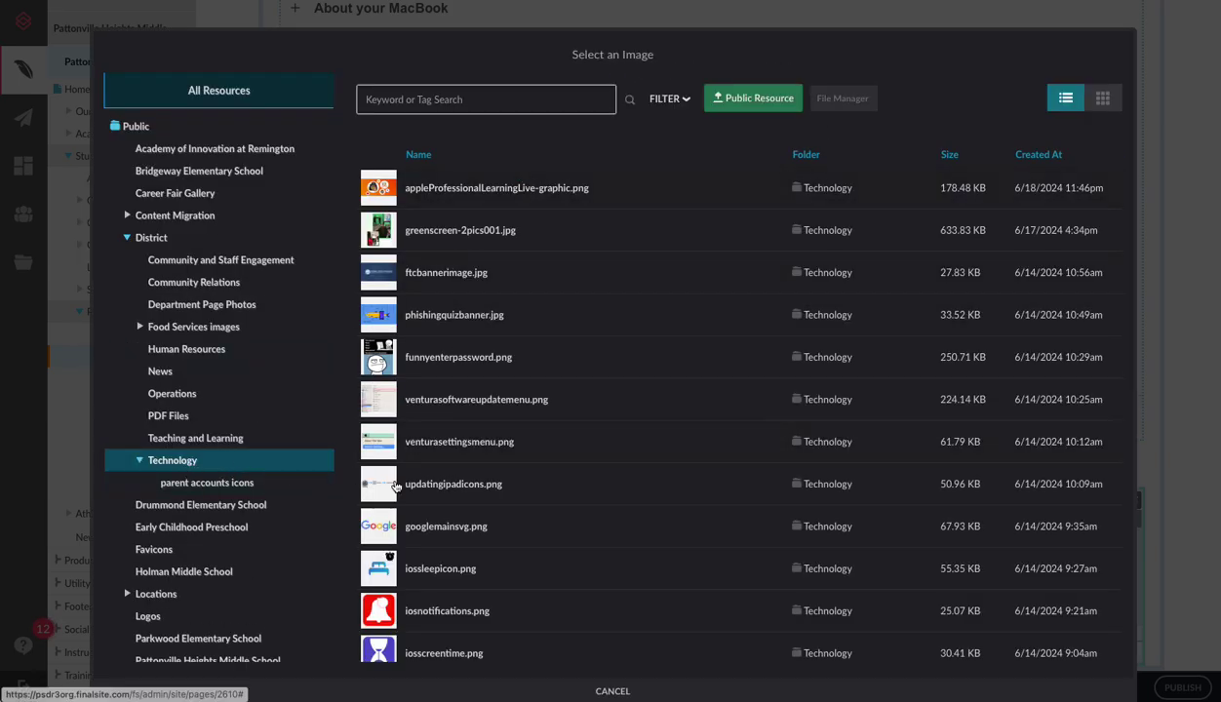
scroll(390, 478, "down", 5)
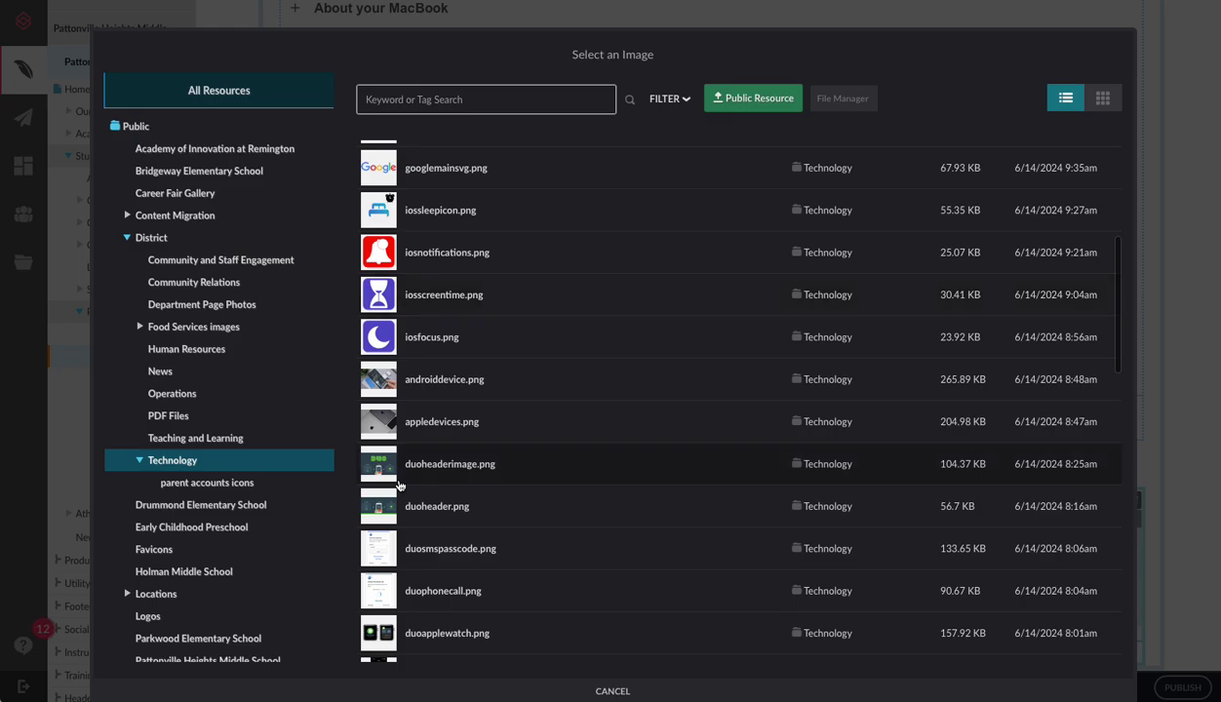
left_click(758, 102)
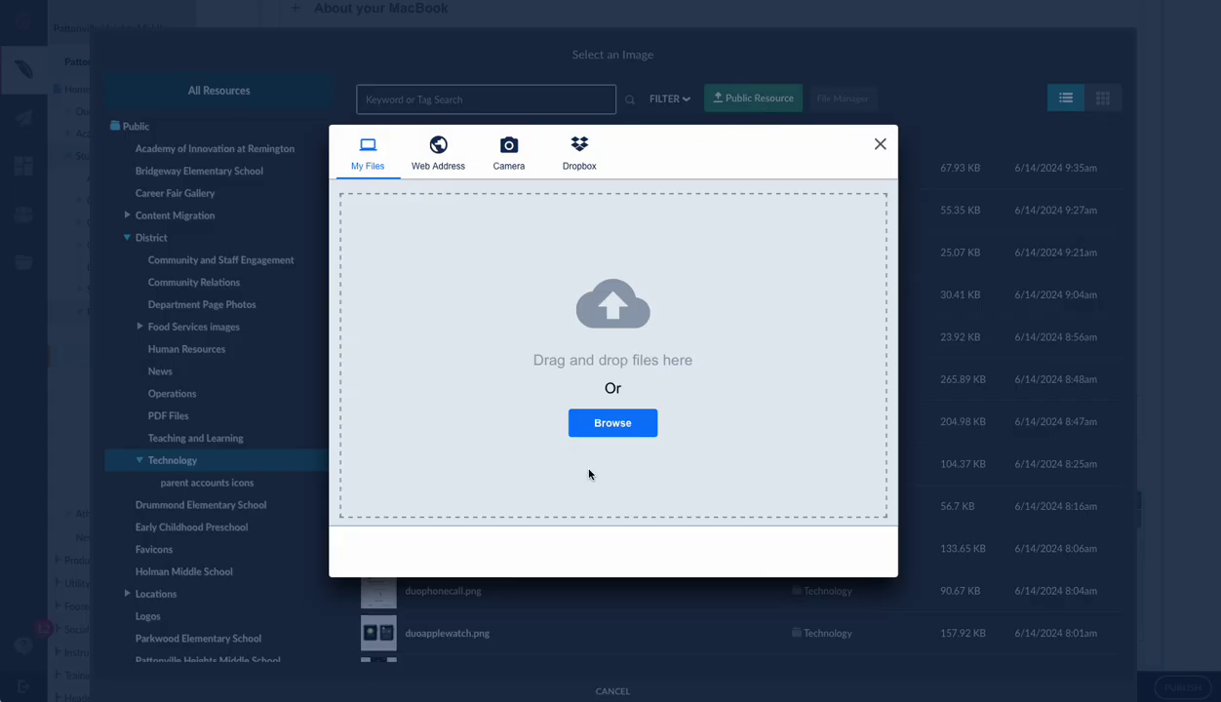
left_click(879, 147)
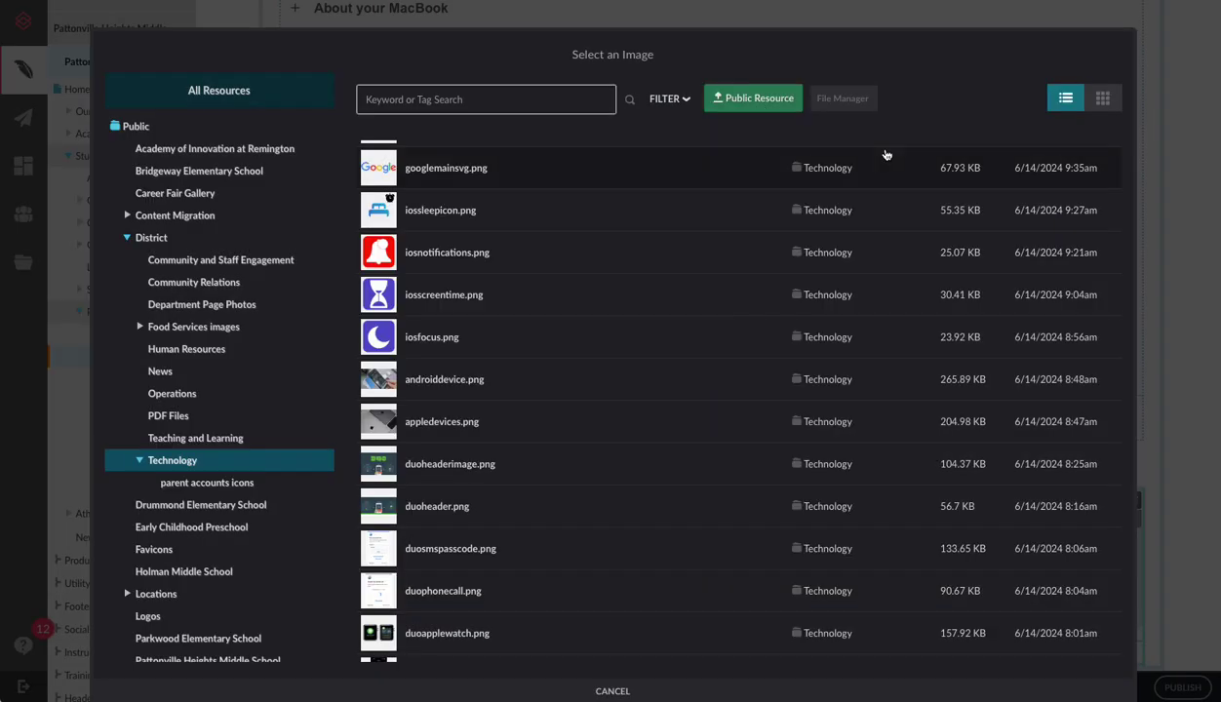
scroll(426, 573, "down", 5)
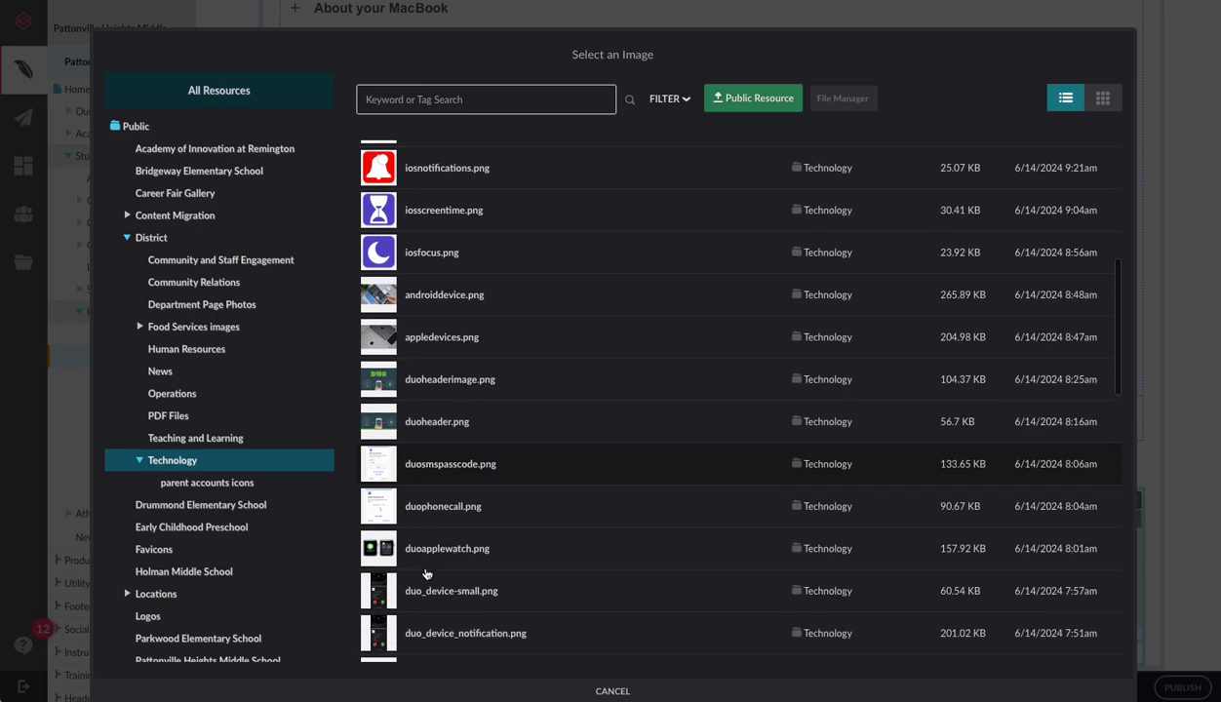
scroll(426, 573, "down", 6)
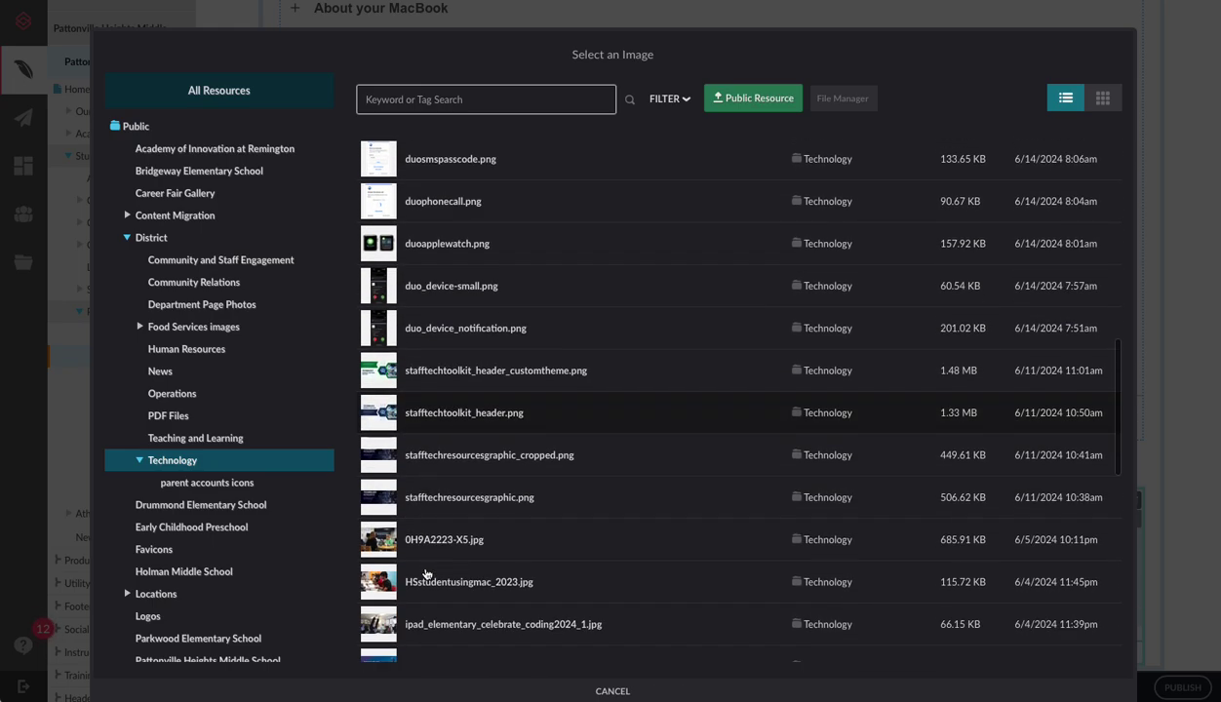
scroll(418, 504, "down", 3)
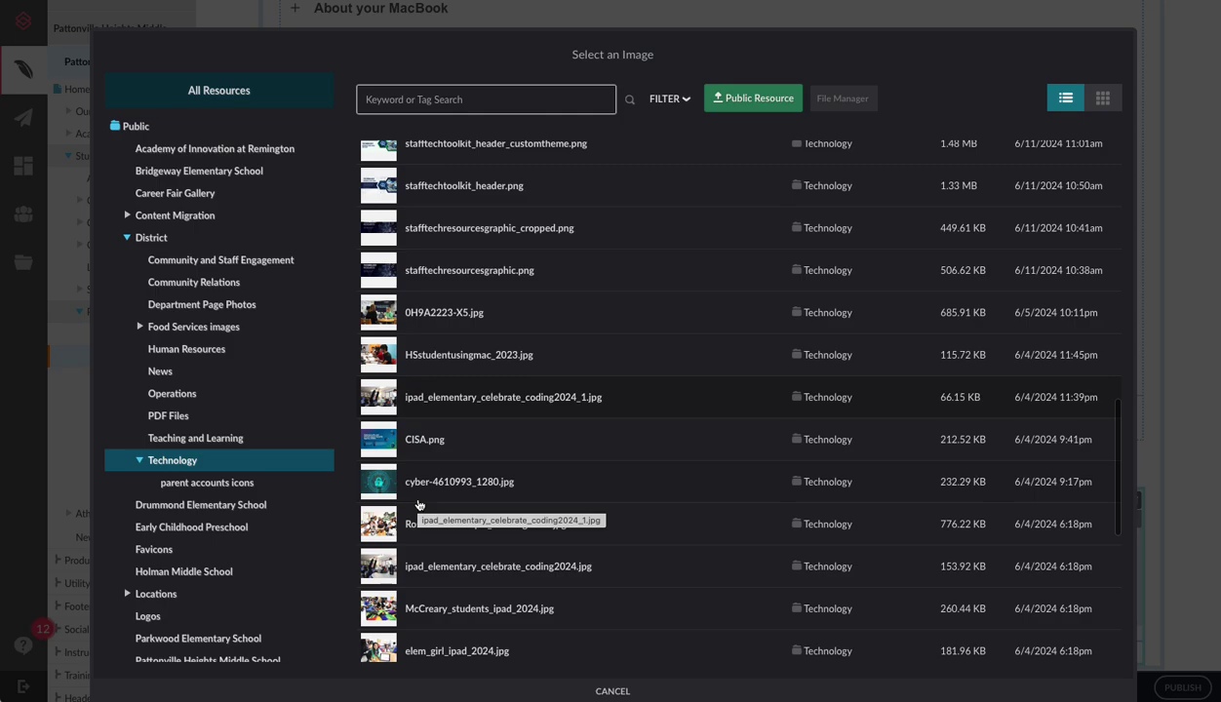
scroll(395, 592, "down", 4)
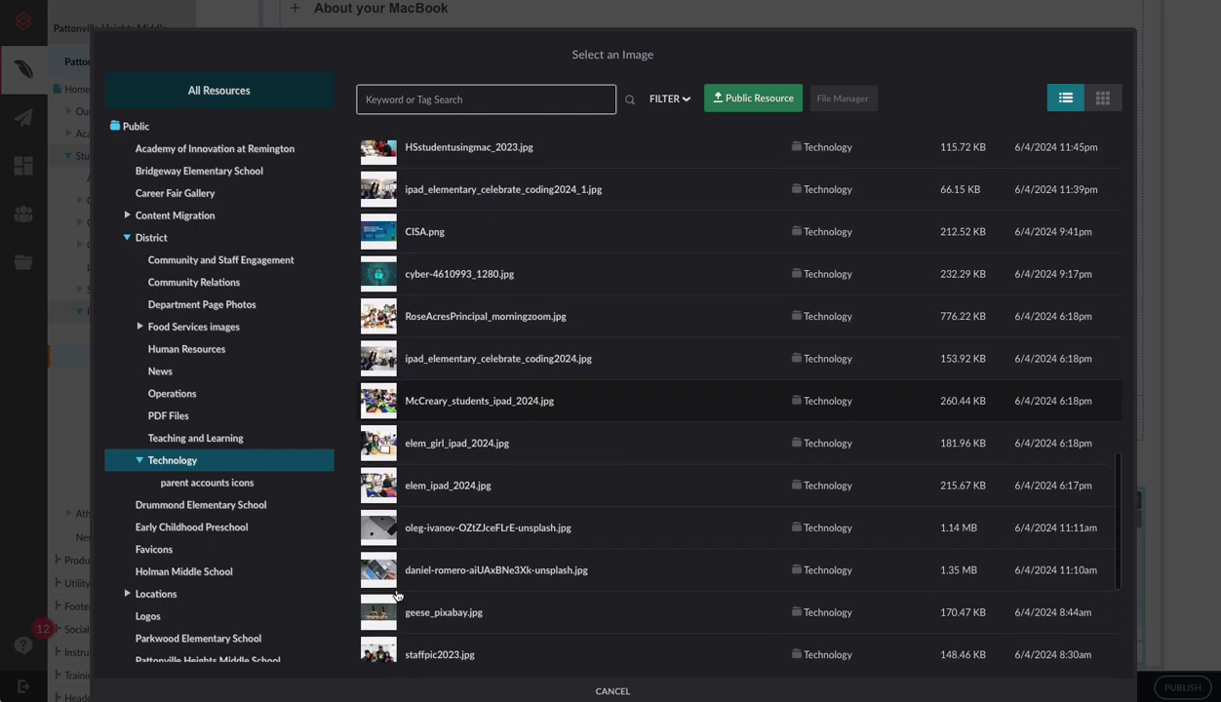
left_click(392, 531)
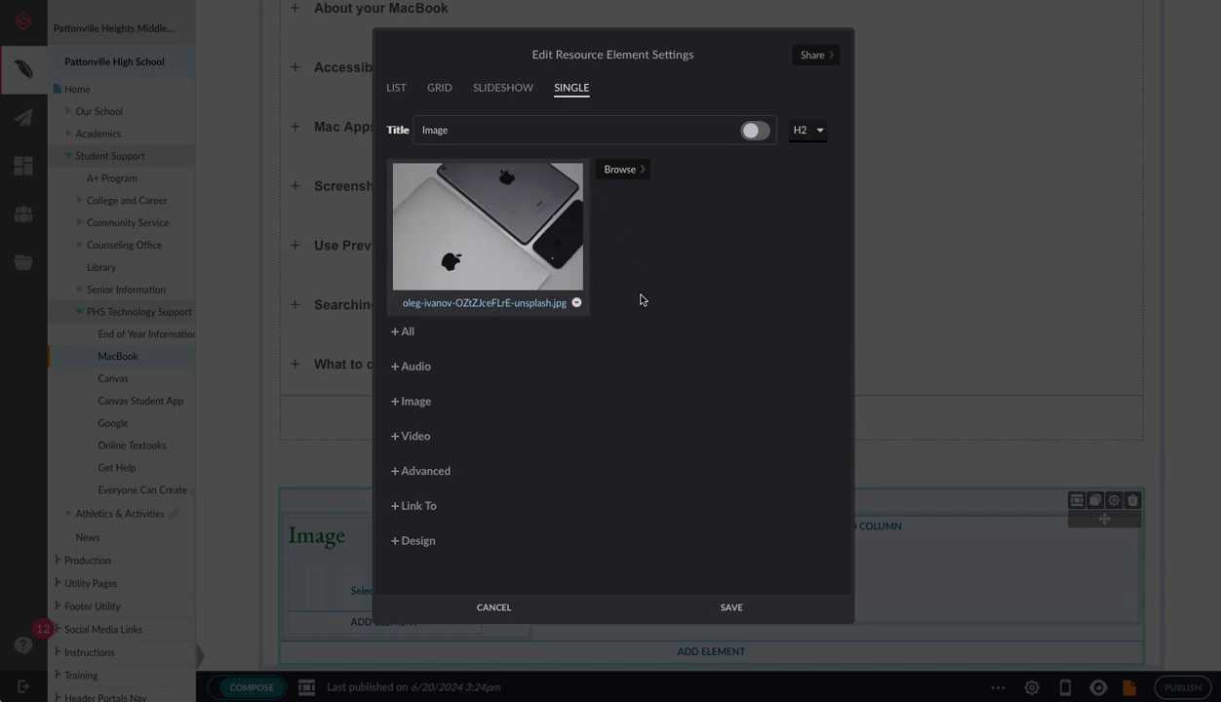
left_click(397, 335)
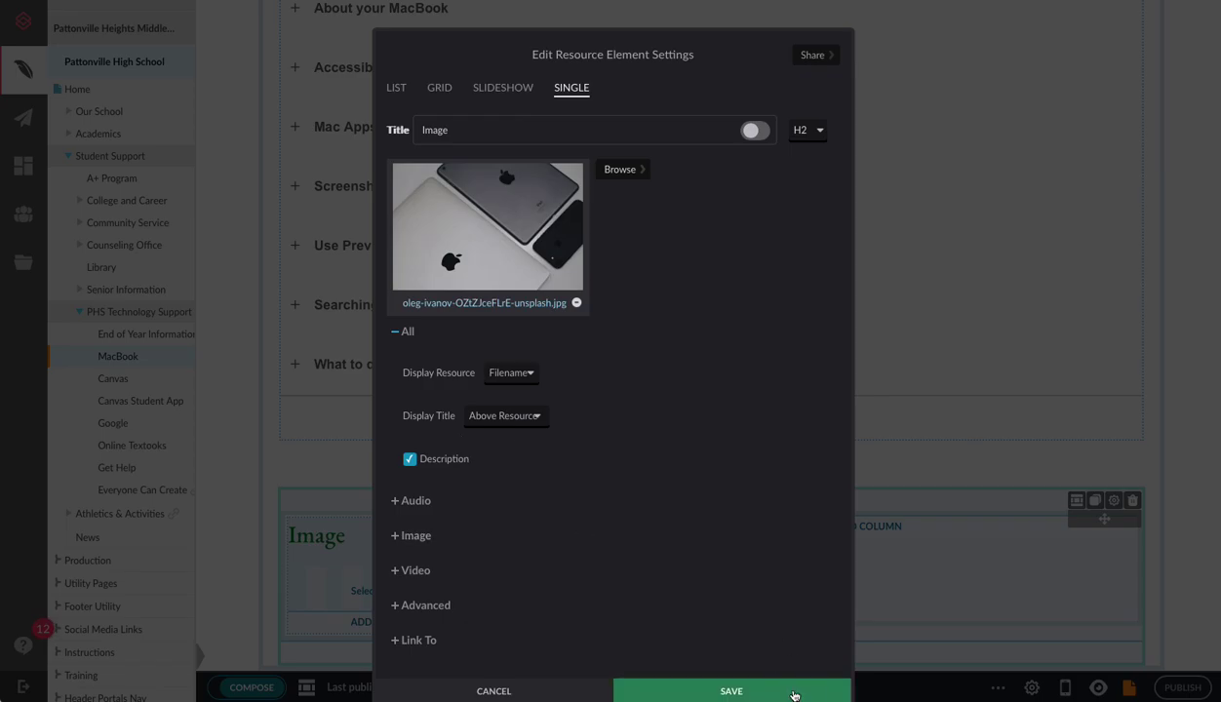
left_click(736, 686)
- Set the image element's Display Resource to None, disable its Description, and save the settings
scroll(443, 583, "down", 2)
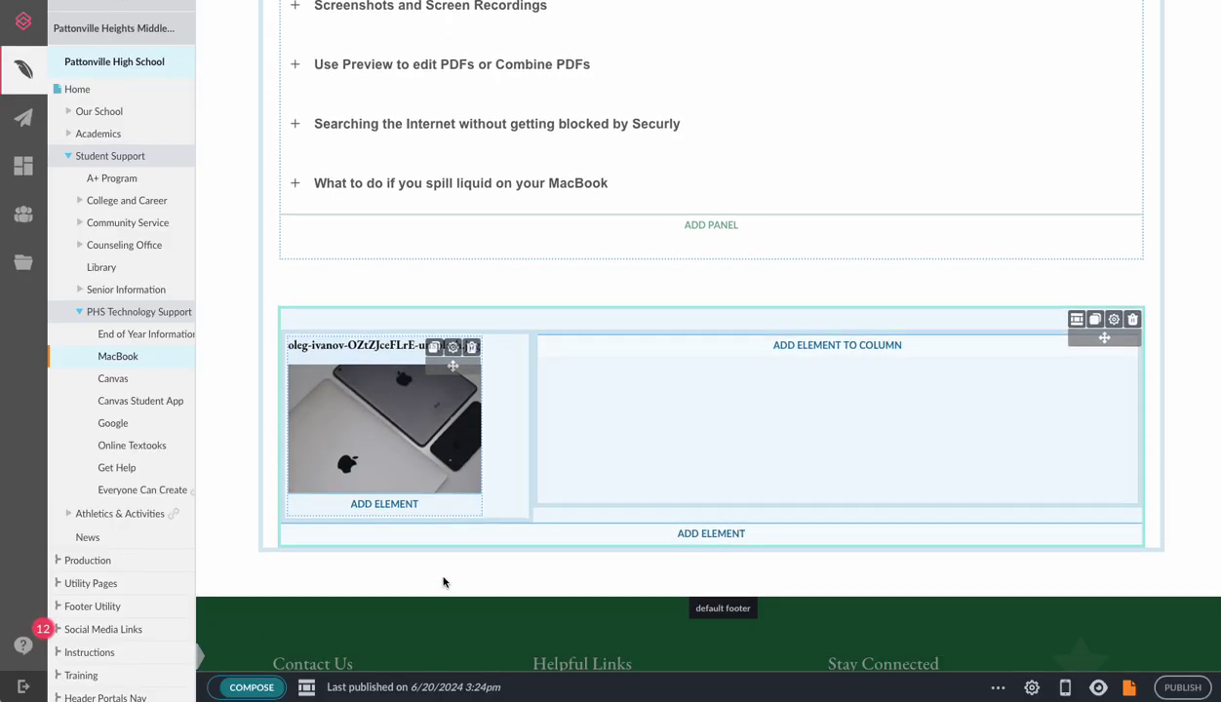
left_click(453, 348)
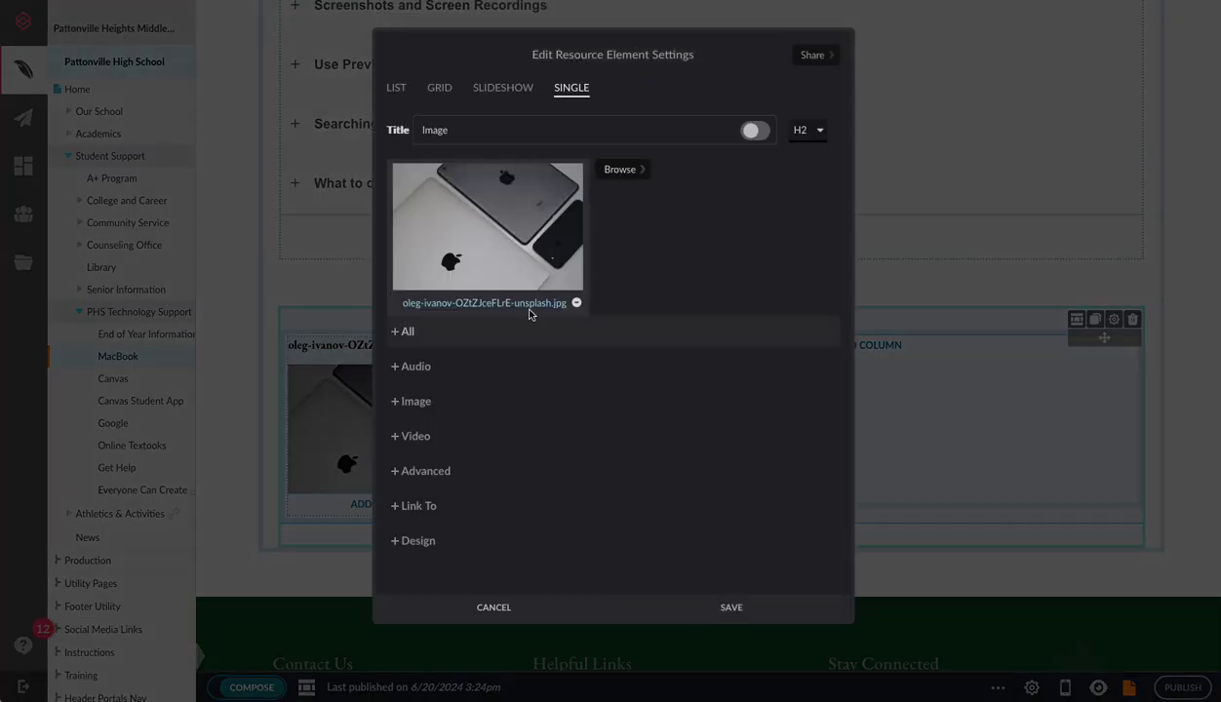
left_click(398, 336)
left_click(524, 376)
left_click(518, 402)
left_click(409, 417)
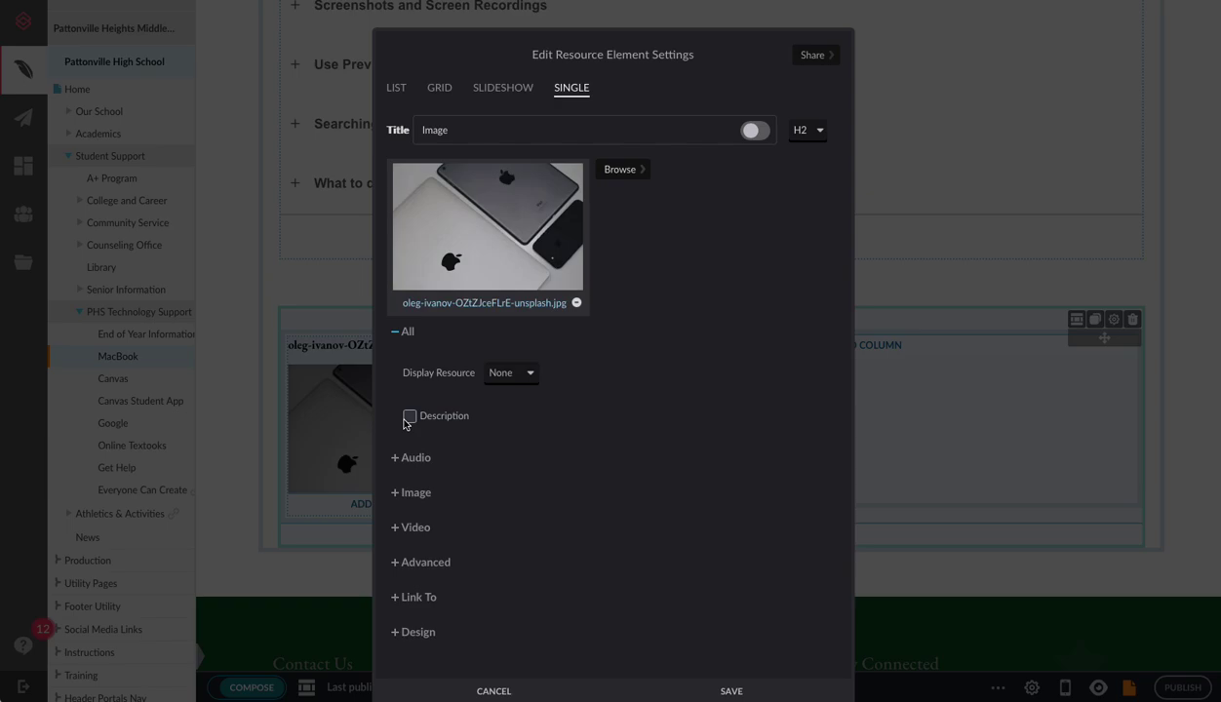
left_click(756, 131)
left_click(758, 133)
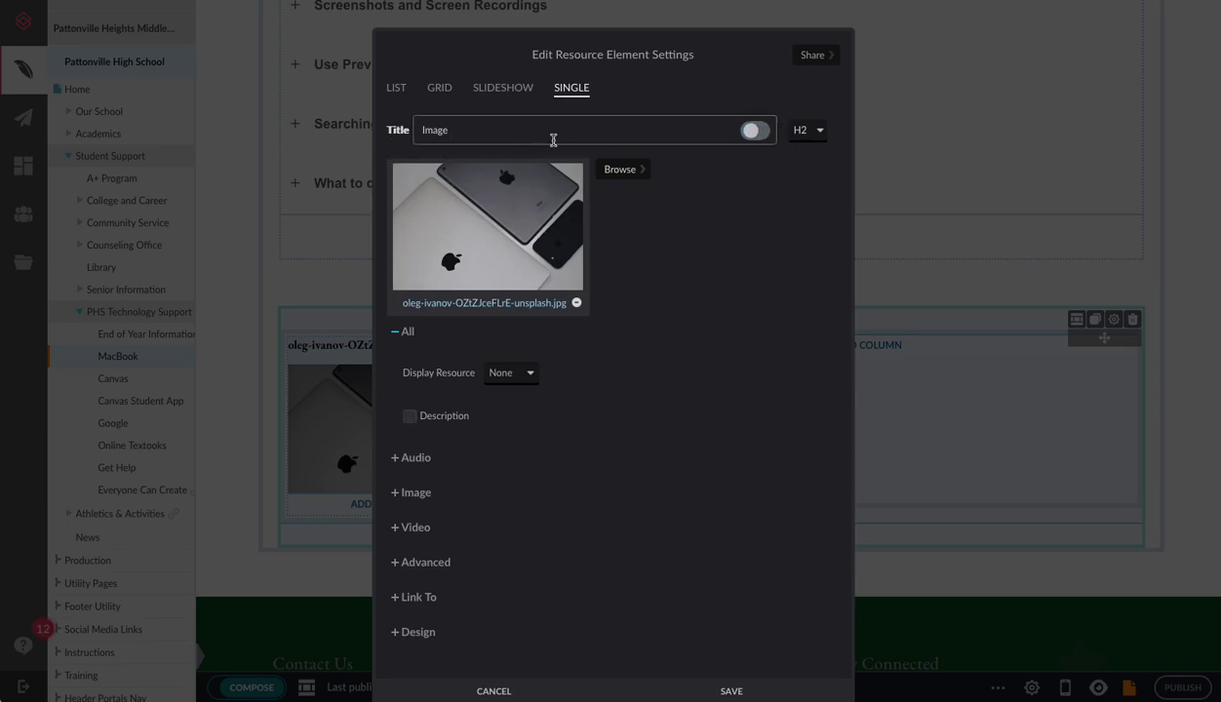
left_click(733, 688)
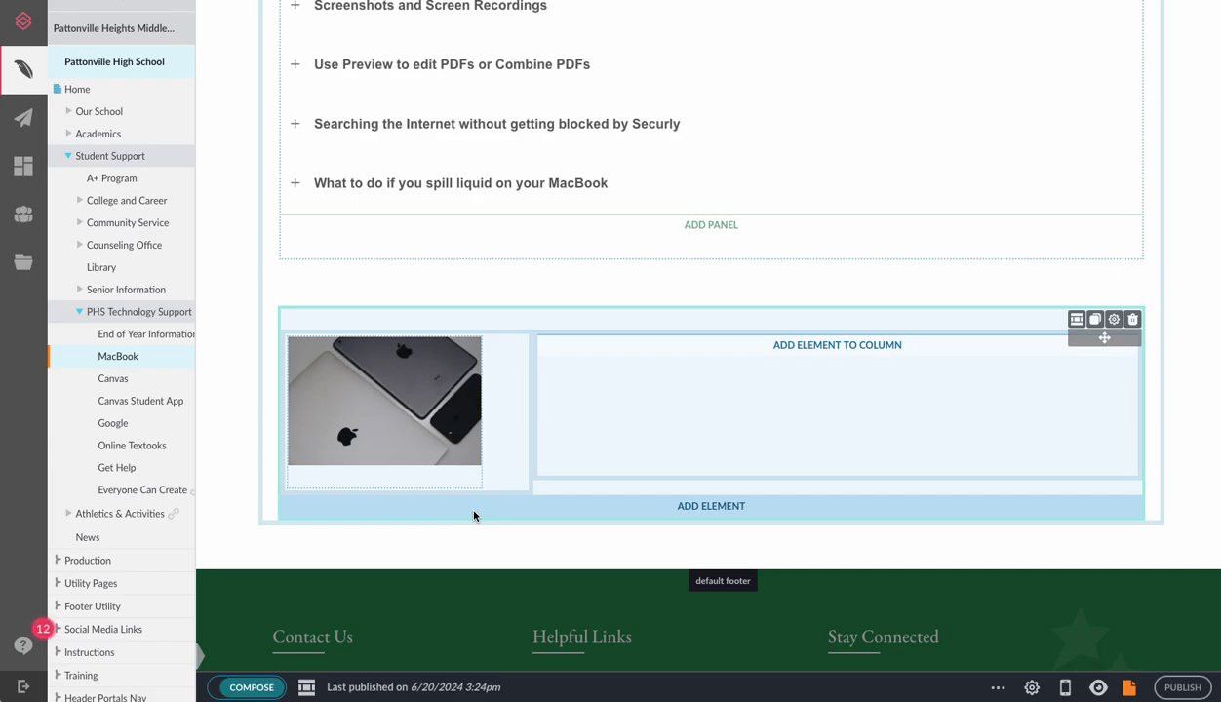
- Move the two-column layout above the Your Device section and place the Your Device content in its wide column
scroll(474, 516, "up", 5)
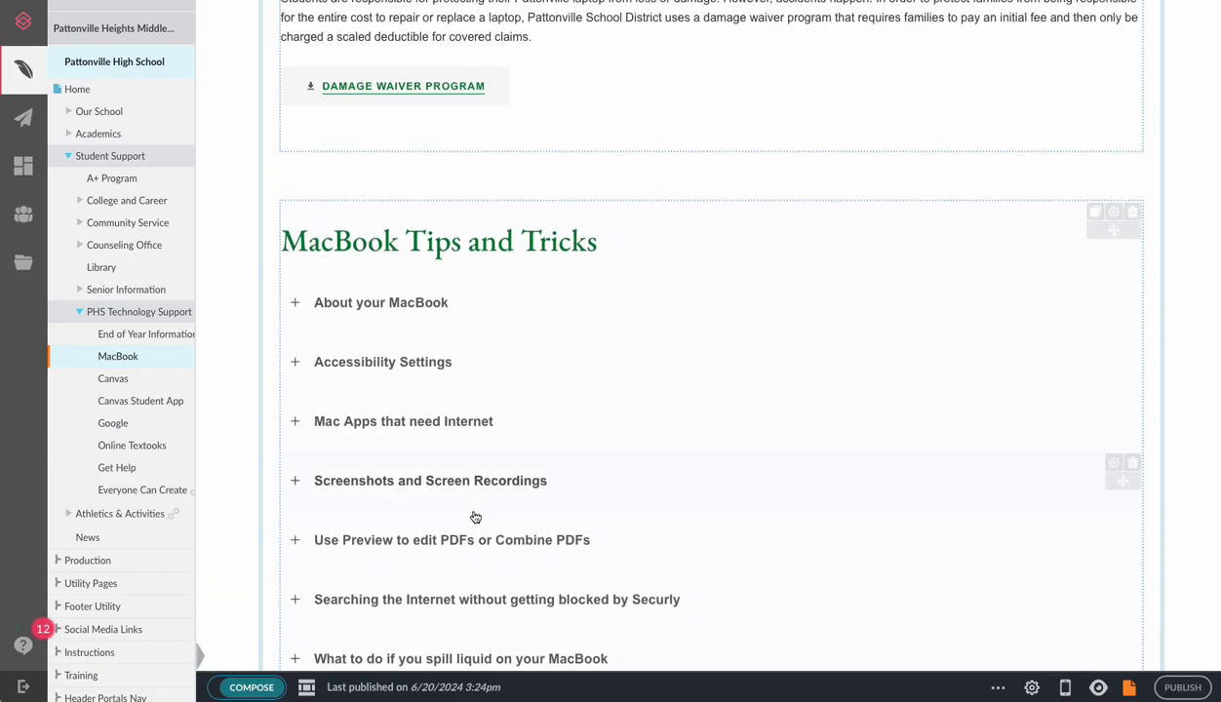
scroll(474, 516, "down", 3)
left_click(1097, 527)
left_click_drag(1097, 527, 687, 122)
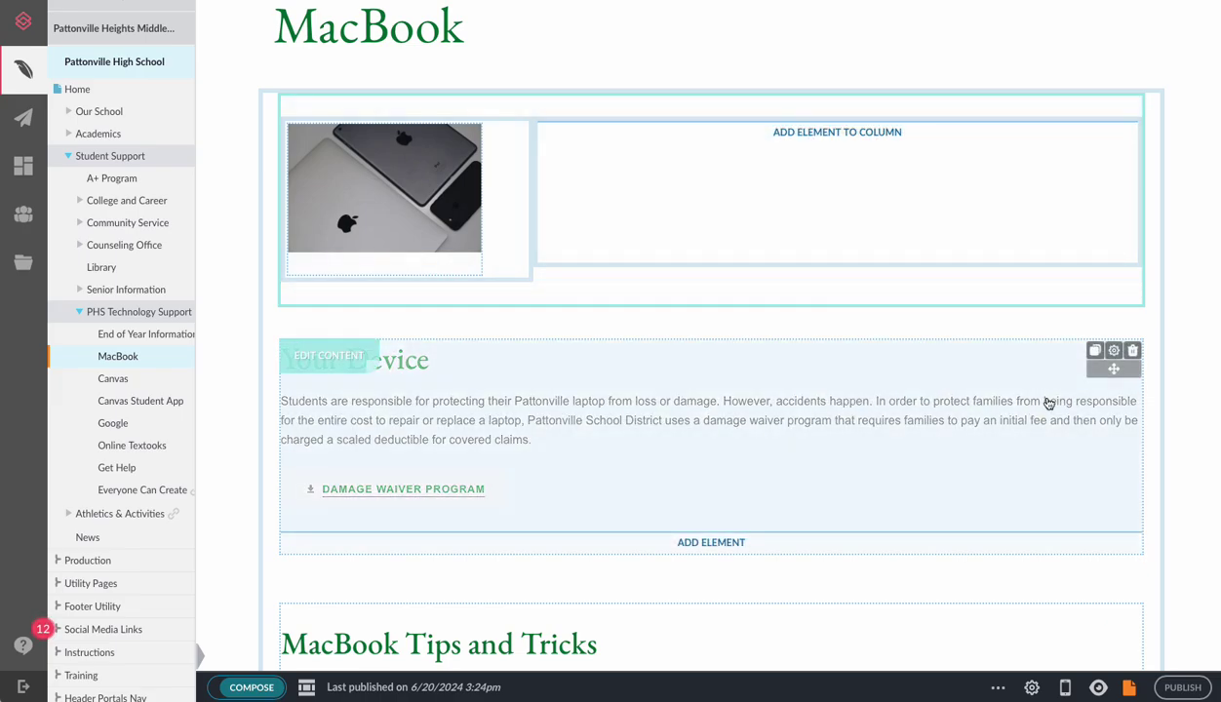
left_click(1115, 369)
left_click_drag(1115, 368, 1035, 219)
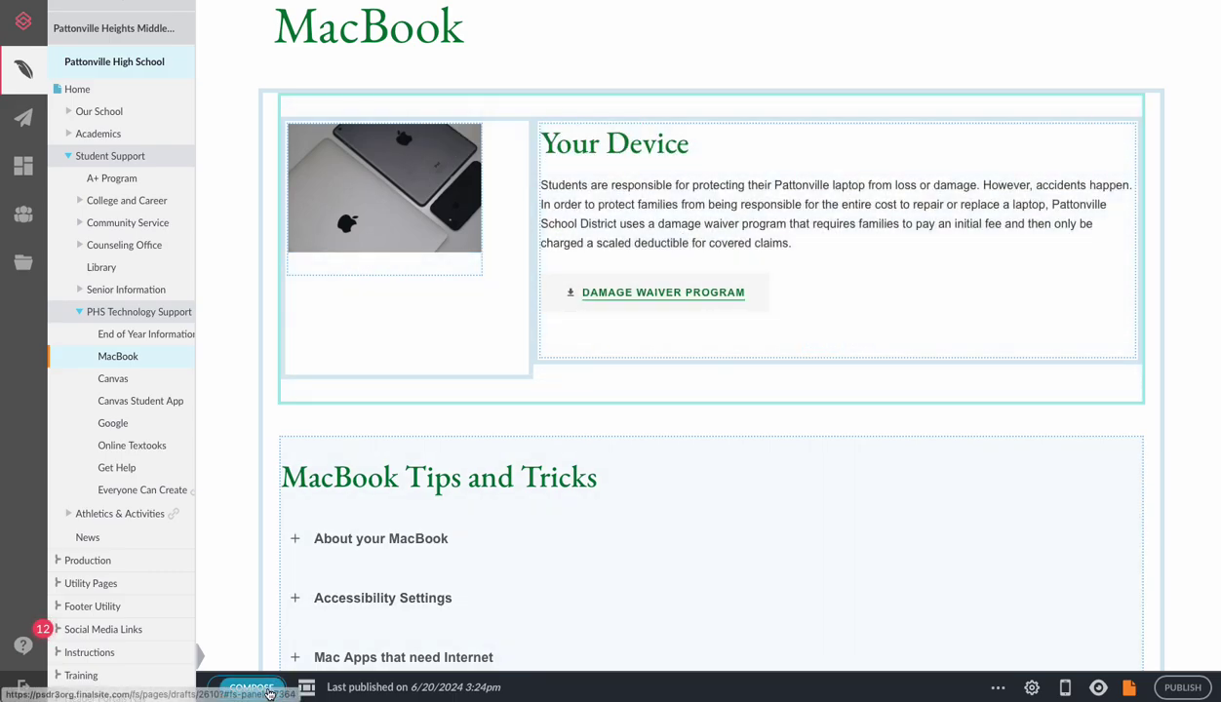
- Preview the MacBook page outside compose mode at a narrow mobile width and at full width
left_click(268, 688)
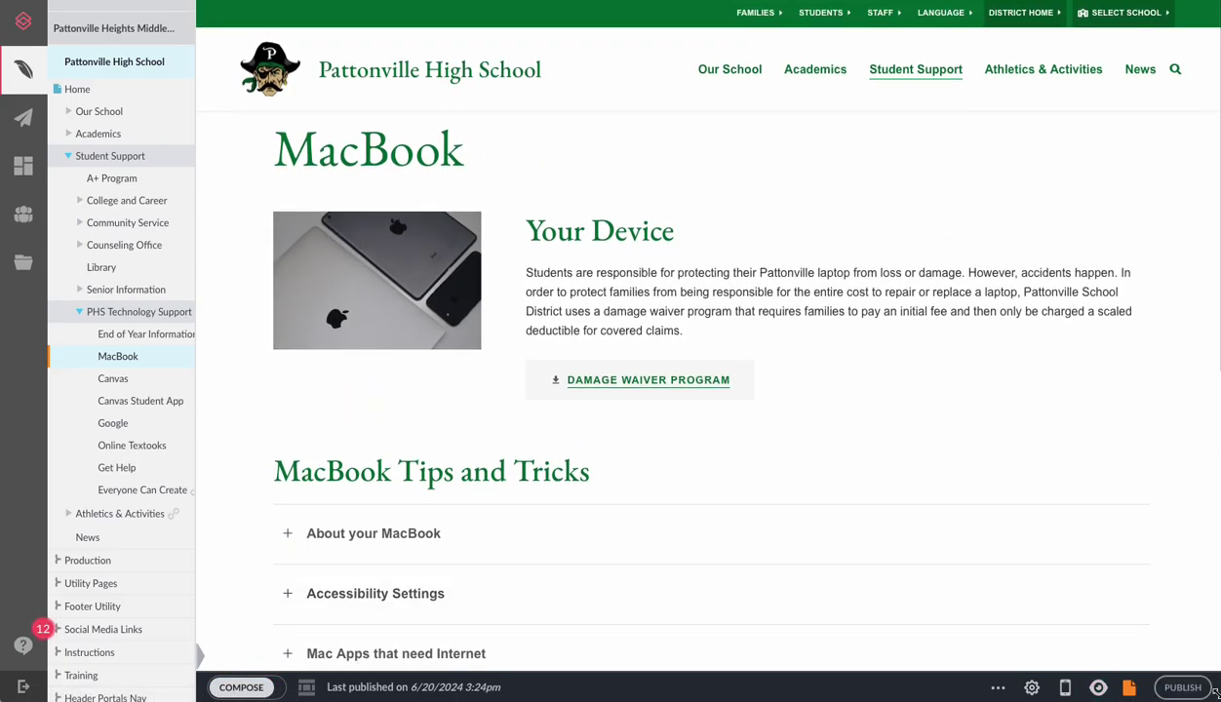
left_click(1065, 689)
scroll(410, 574, "down", 5)
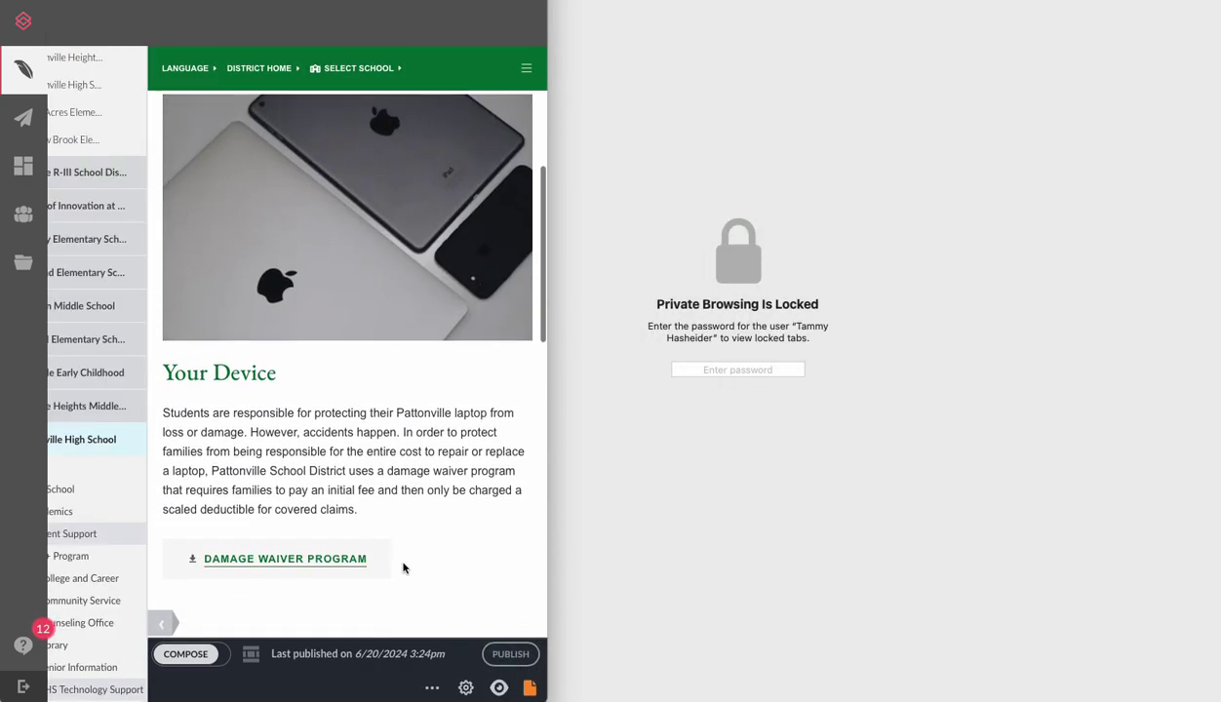
scroll(379, 316, "up", 2)
scroll(321, 415, "down", 5)
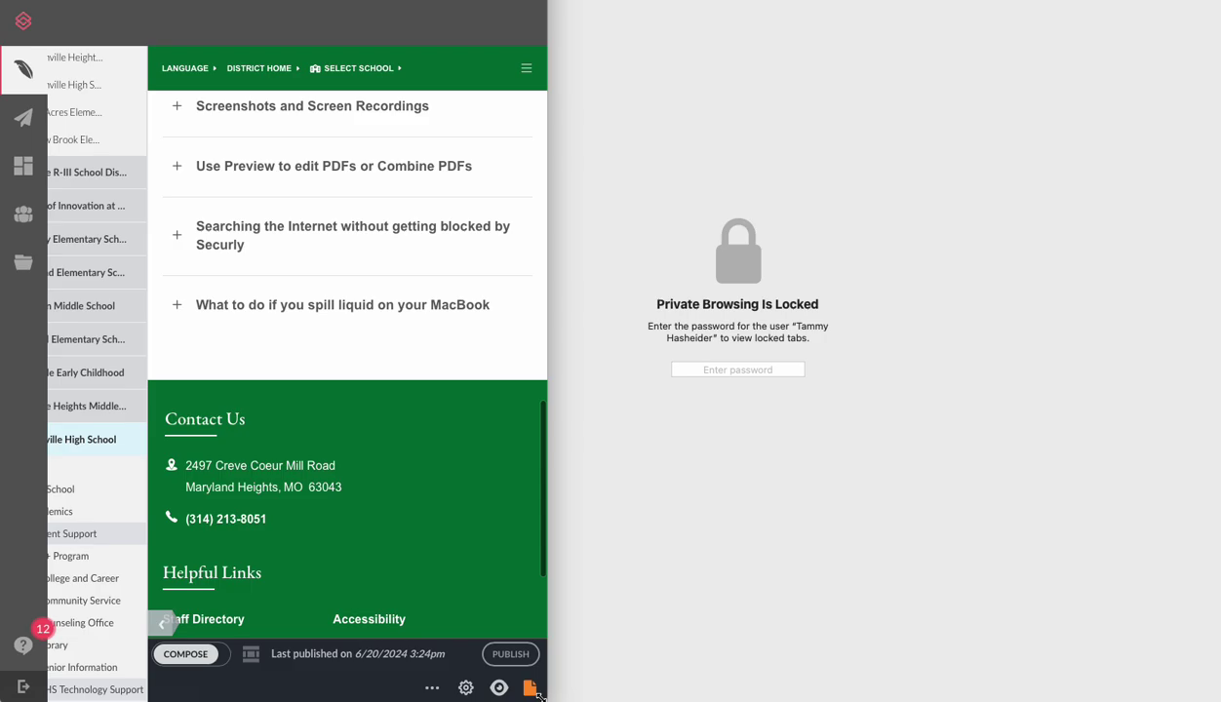
left_click_drag(546, 698, 1218, 698)
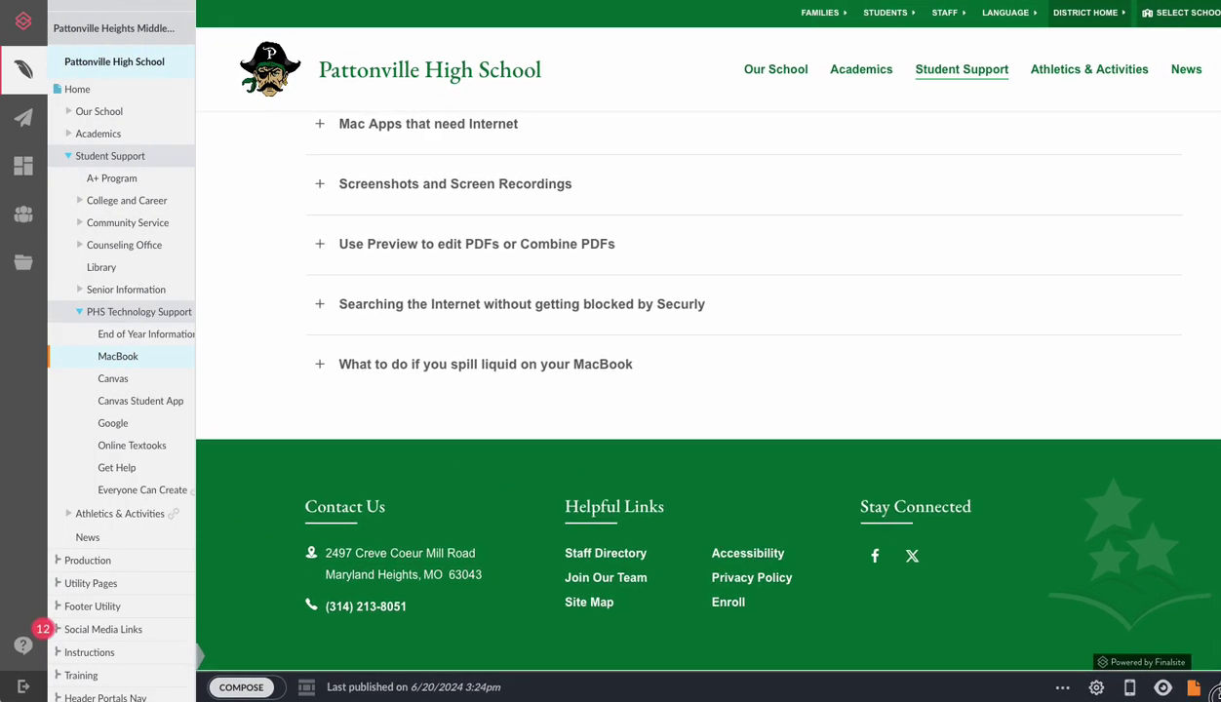
scroll(686, 463, "up", 5)
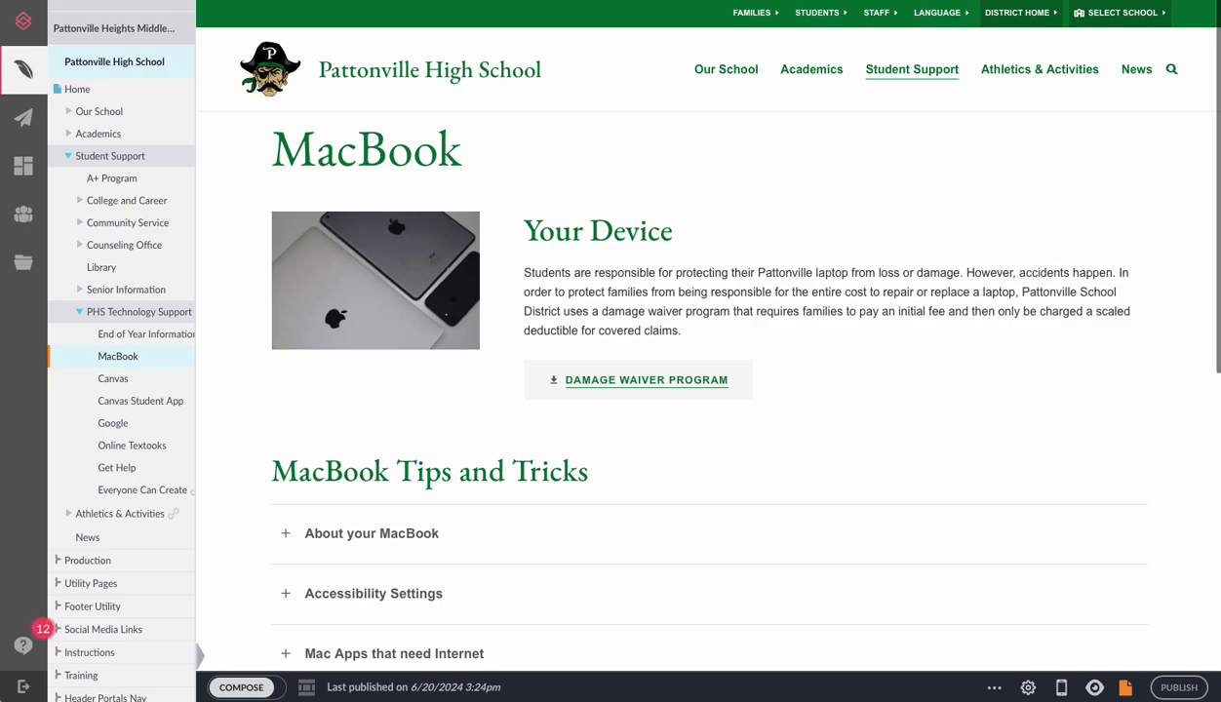
- Return to compose mode and add a 3 Column Layout between the Your Device layout and the MacBook Tips and Tricks accordion
left_click(240, 687)
scroll(429, 600, "down", 2)
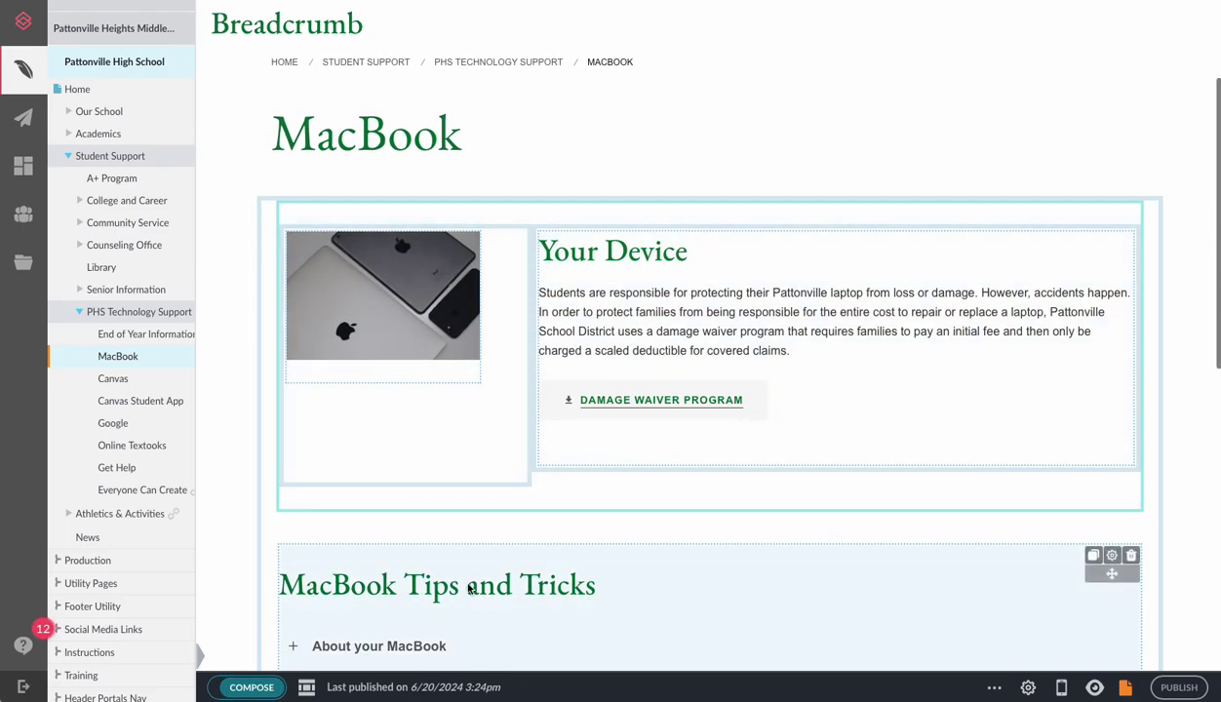
left_click(703, 497)
left_click(703, 418)
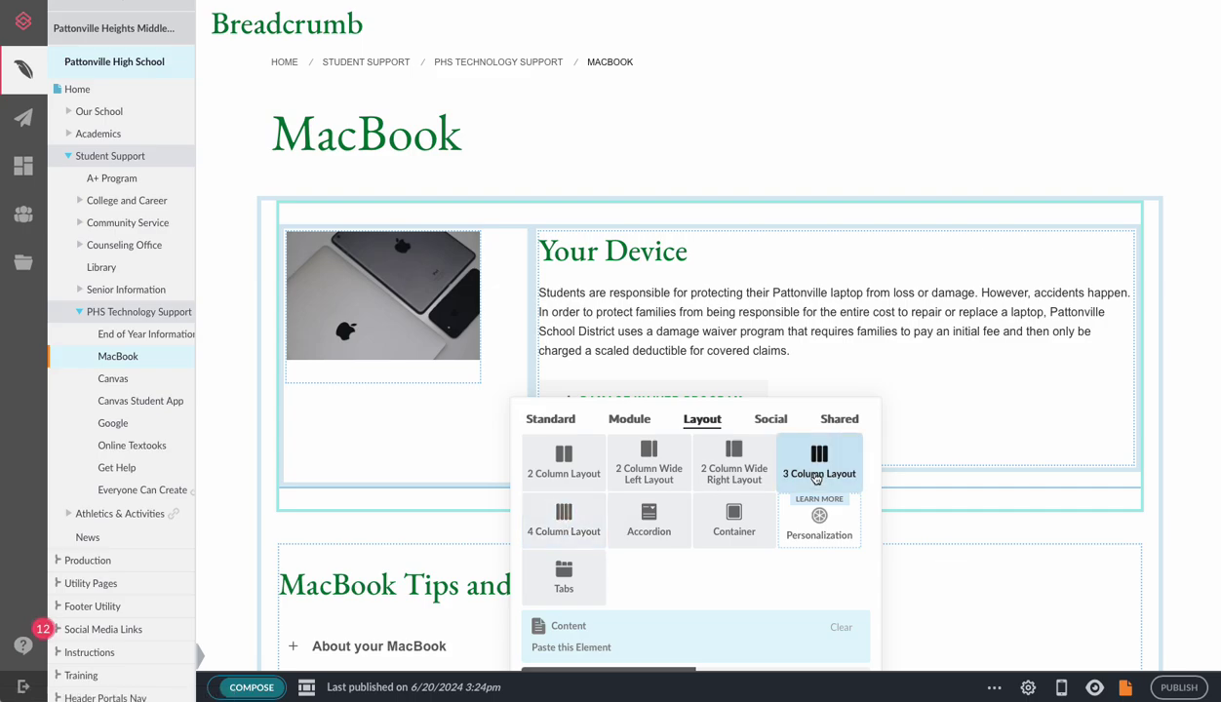
left_click(815, 474)
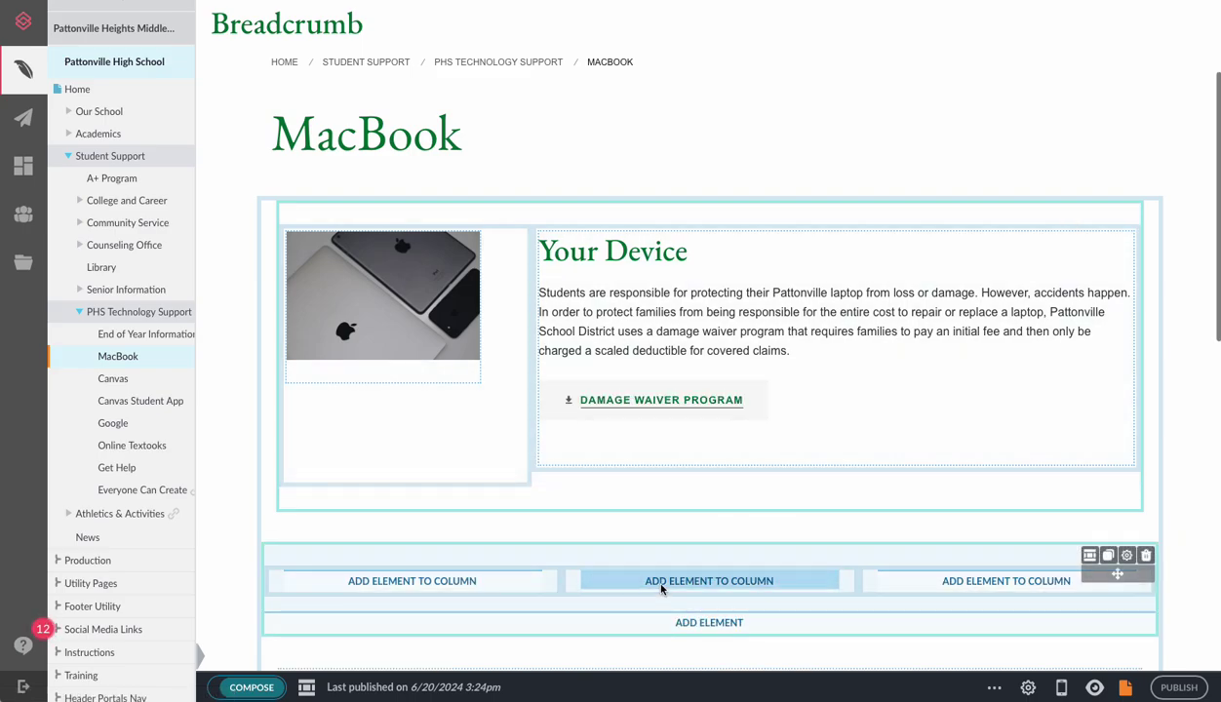
left_click(421, 579)
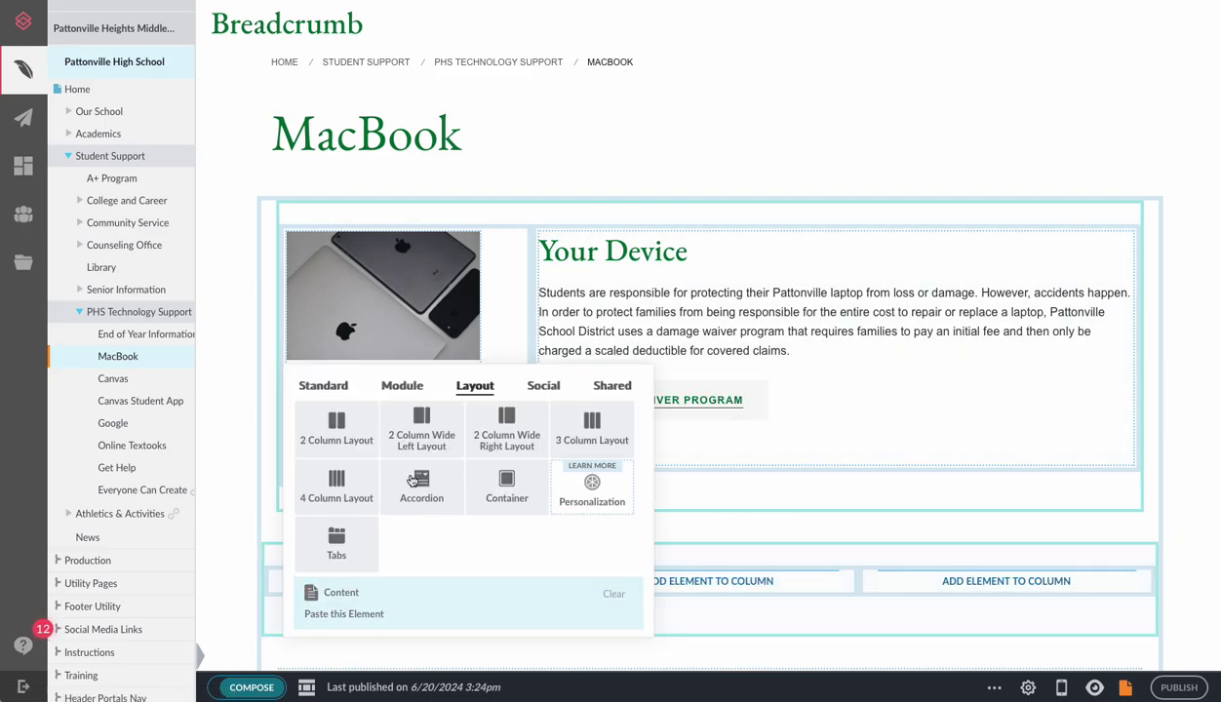
left_click(337, 384)
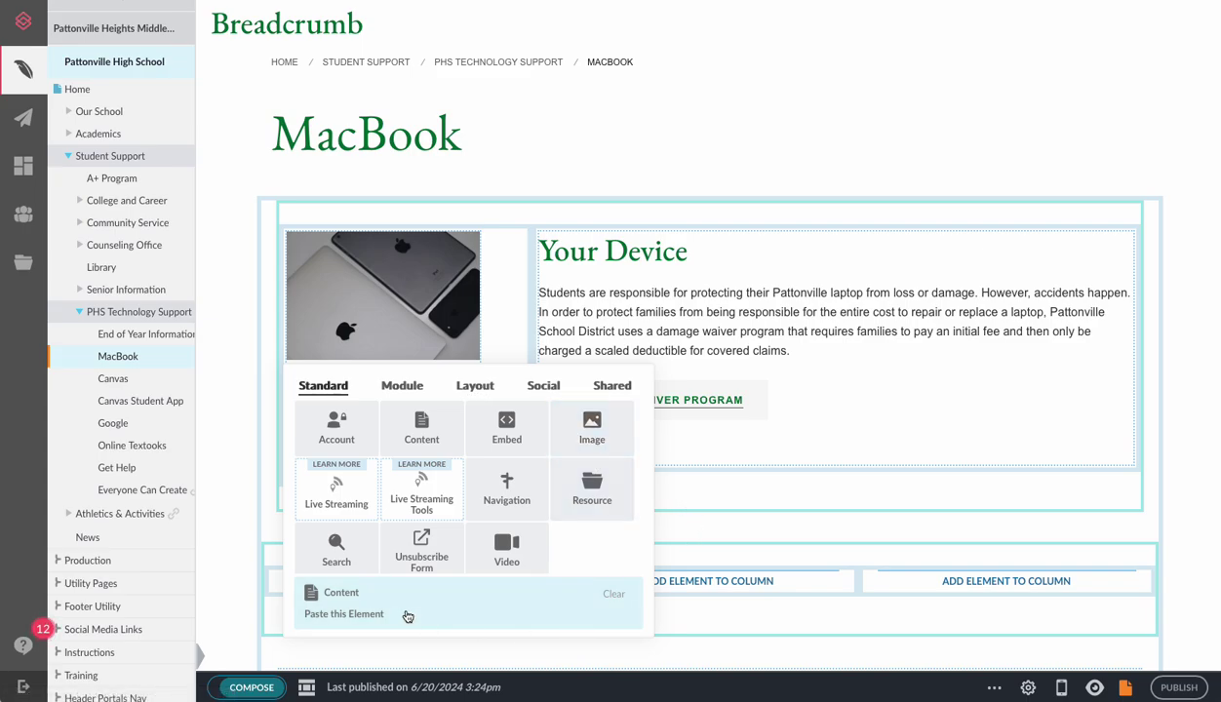
left_click(1207, 622)
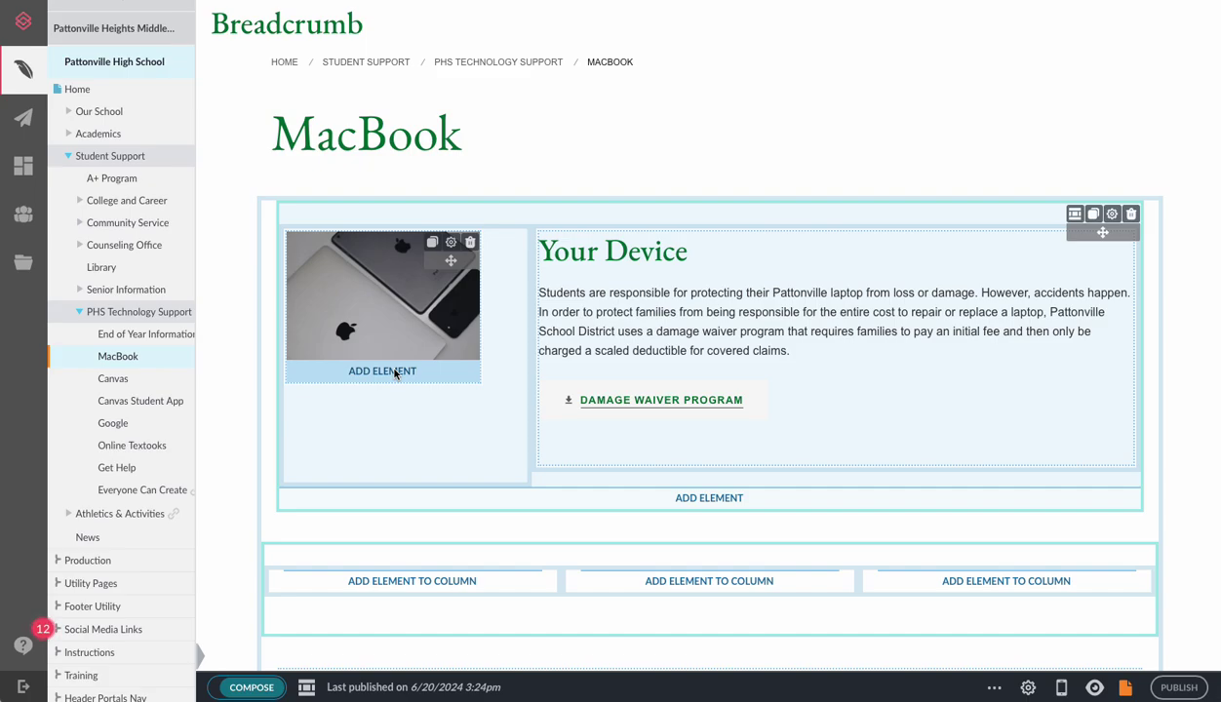
- Add the header content "This is a picture." to the image element in the Your Device layout and save the settings
left_click(449, 243)
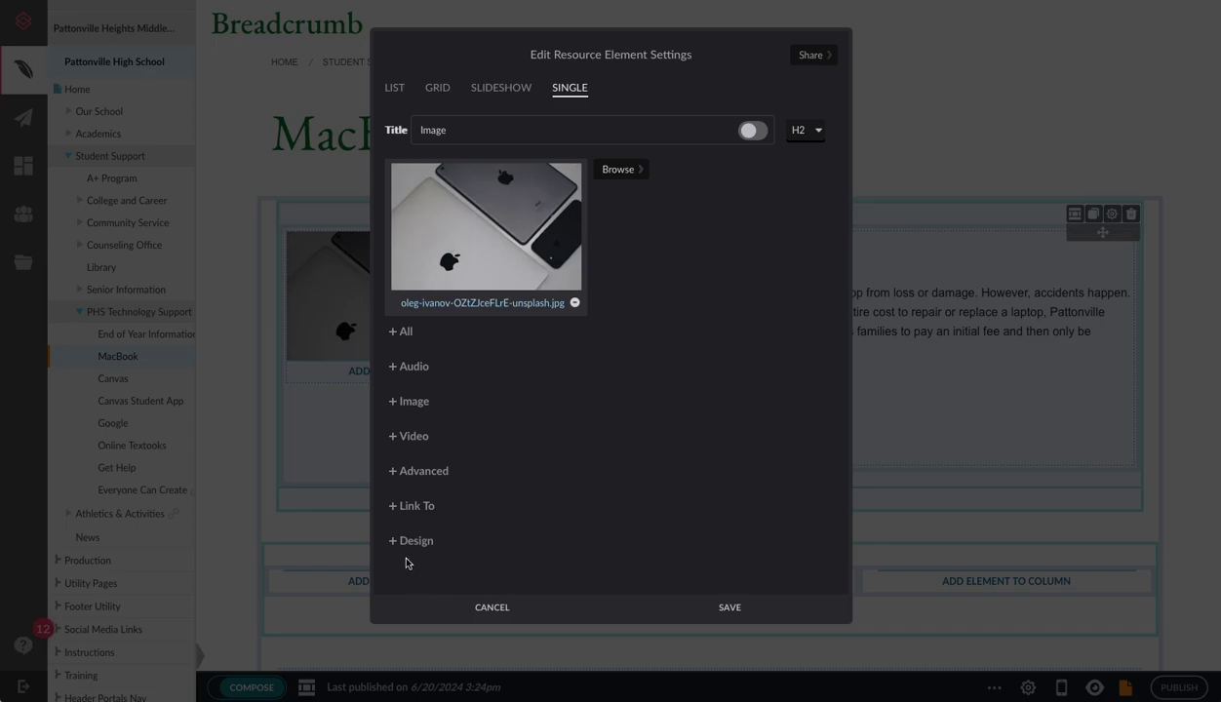
left_click(409, 542)
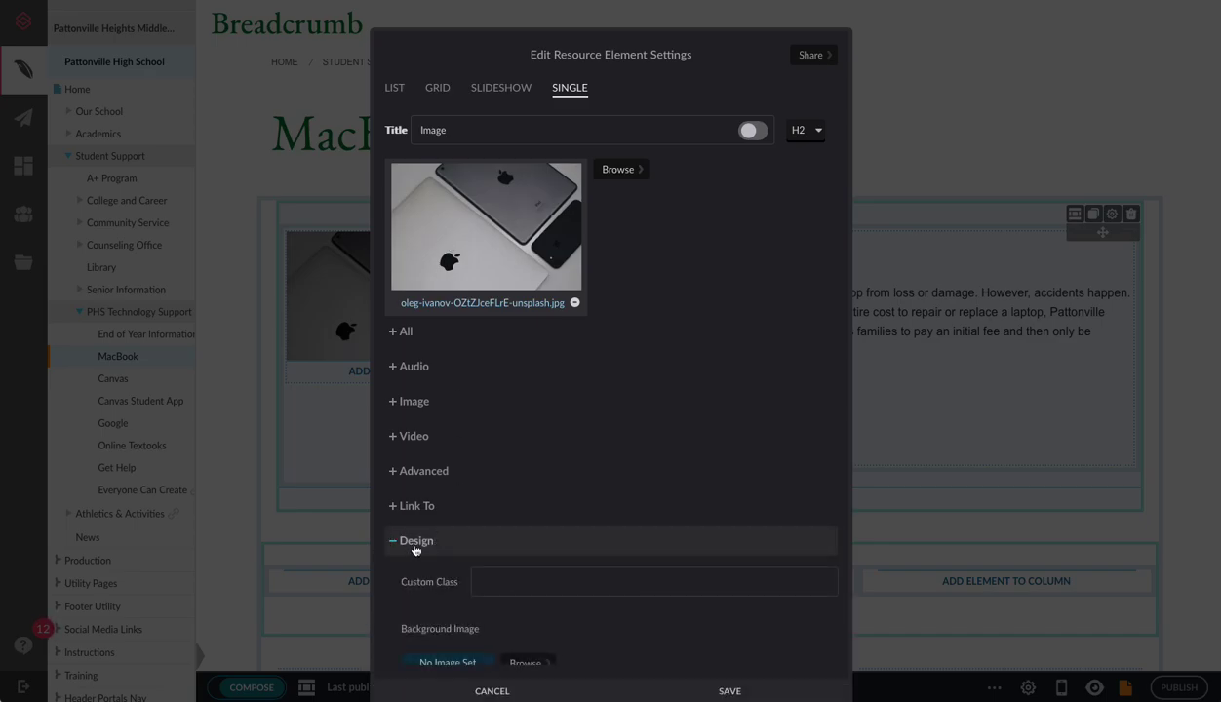
scroll(415, 546, "down", 3)
scroll(420, 542, "down", 1)
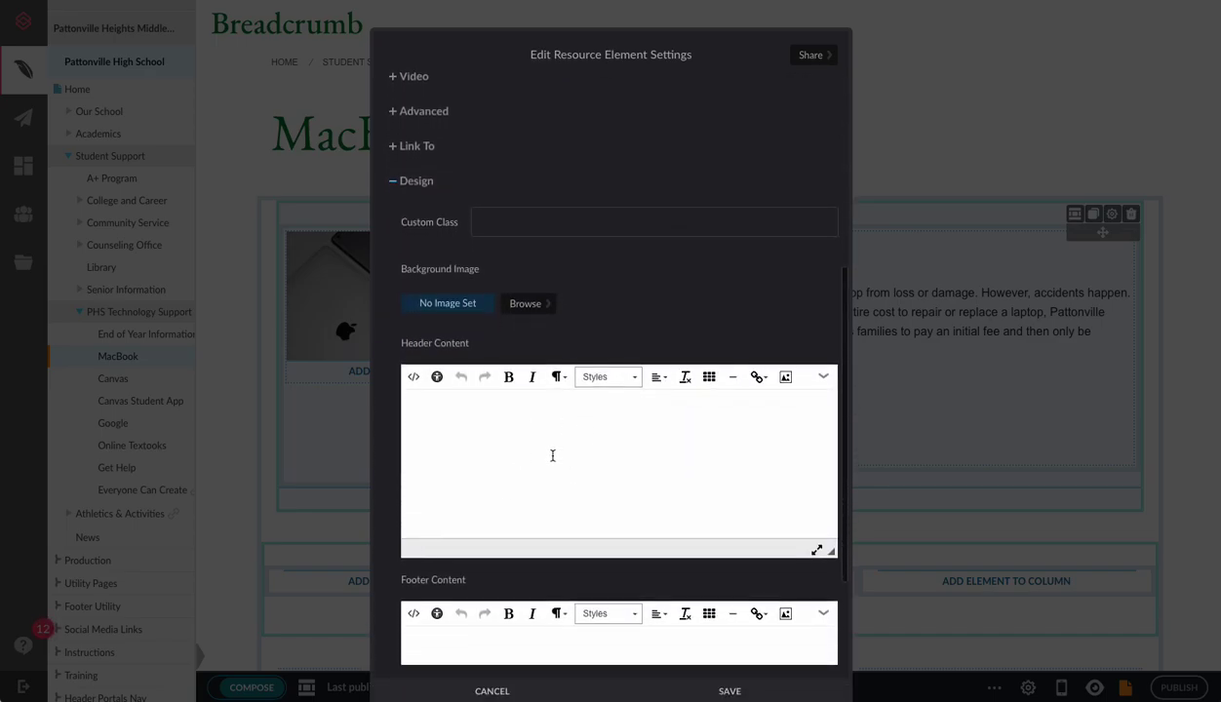
scroll(553, 455, "down", 2)
left_click(571, 307)
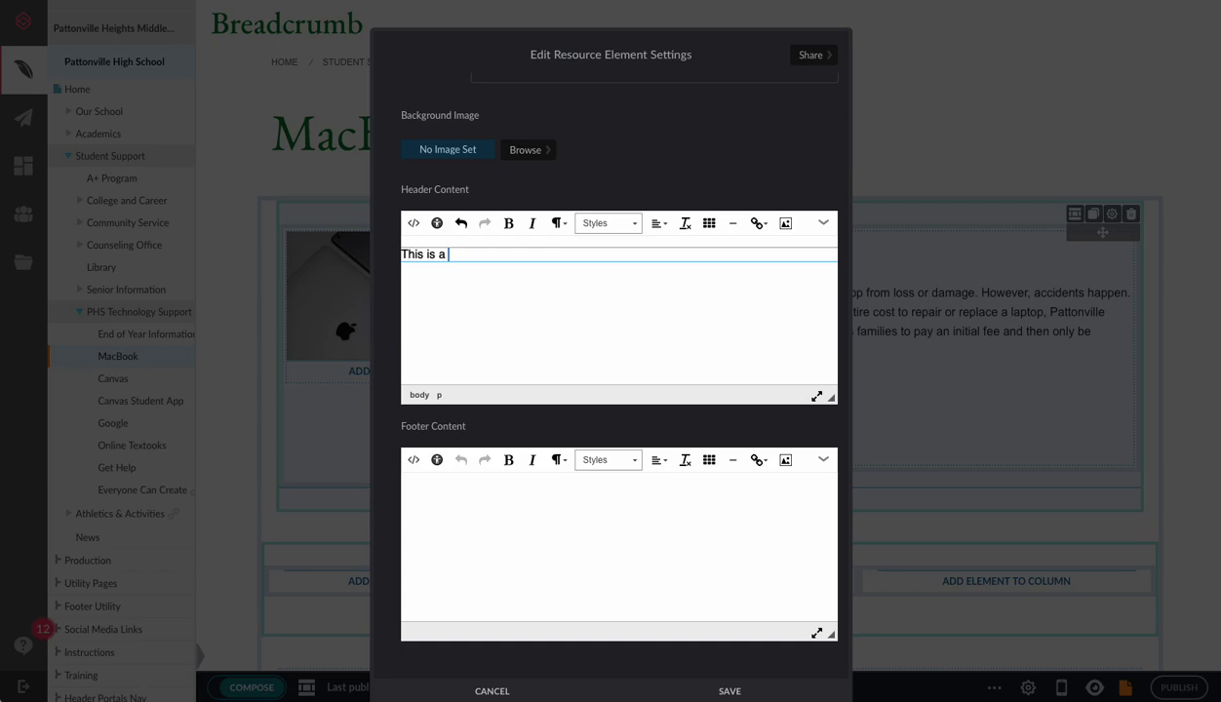
left_click(730, 687)
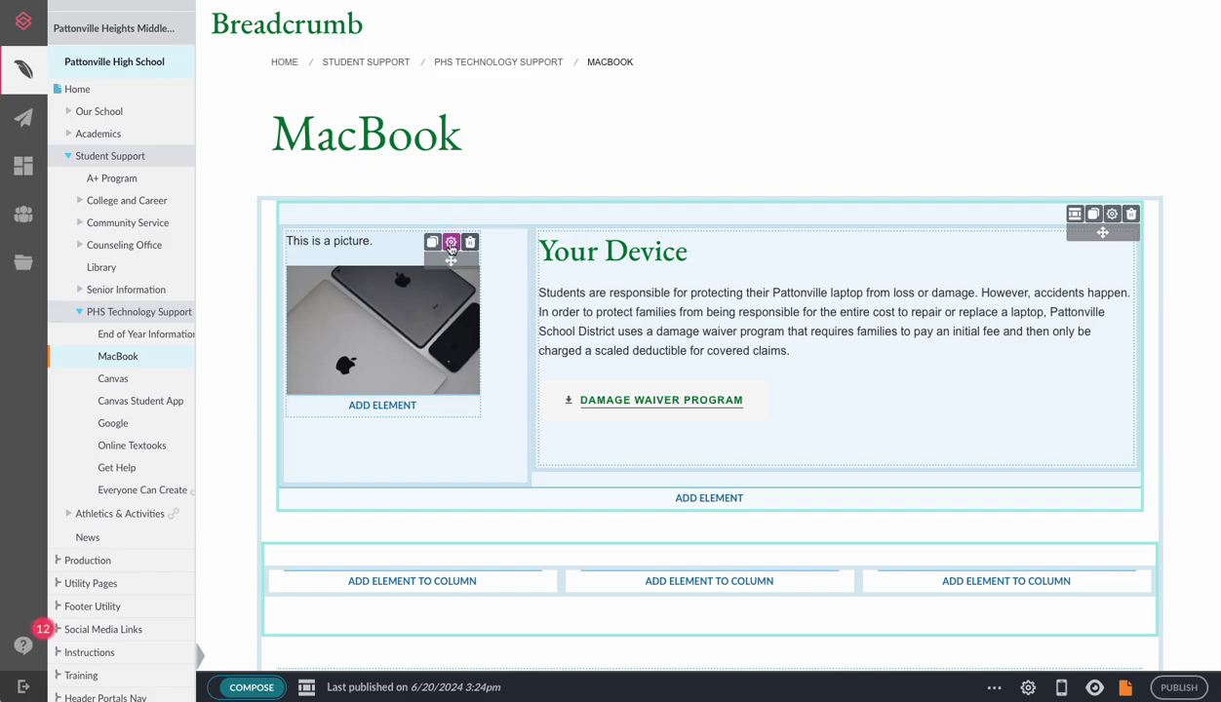
- Move the text "This is a picture." from the image element's Header Content to its Footer Content and save the settings
left_click(451, 244)
left_click(426, 543)
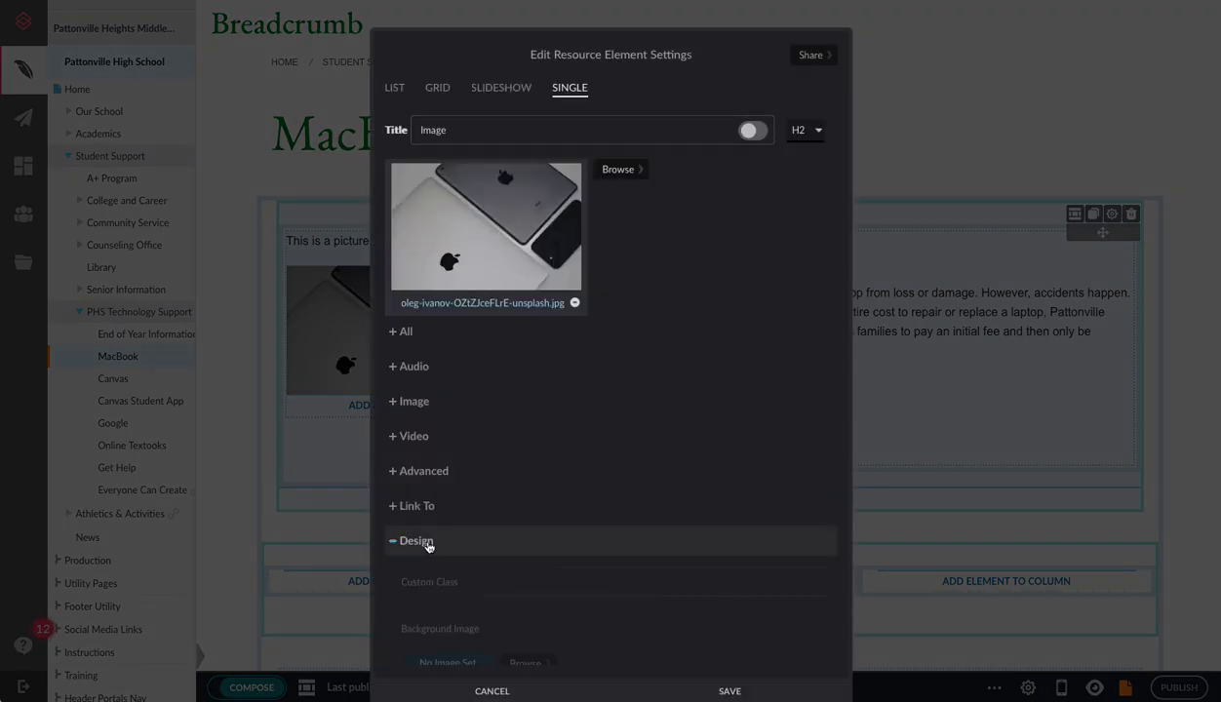
scroll(426, 531, "down", 2)
scroll(429, 522, "down", 3)
triple_click(436, 384)
key("ctrl+x")
scroll(444, 468, "down", 2)
left_click(449, 494)
key("ctrl+v")
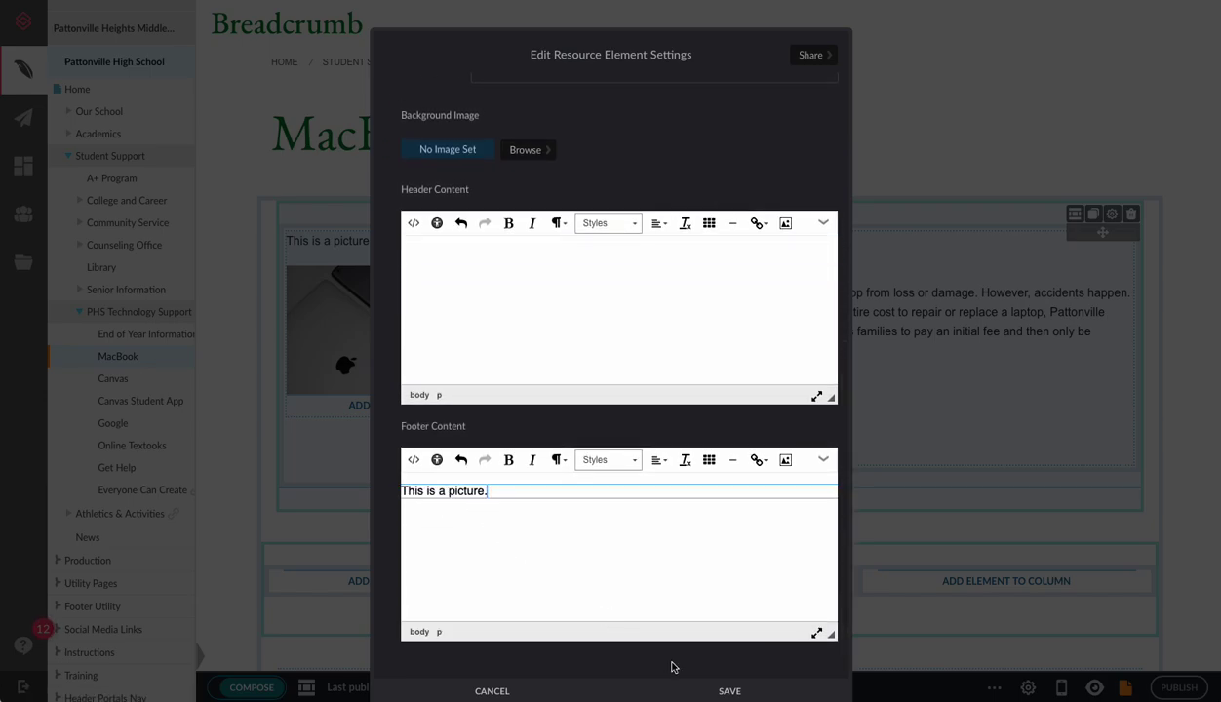
left_click(666, 665)
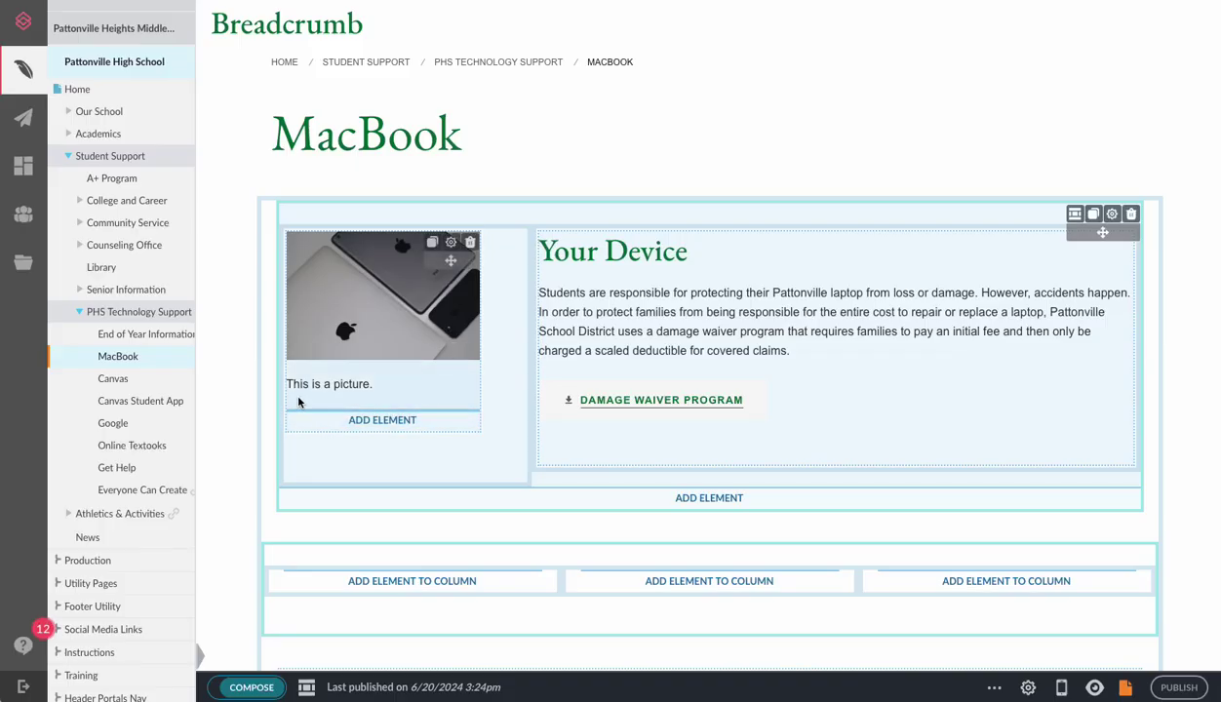
- Delete the text "This is a picture." from the image element's Footer Content and save the settings
left_click(450, 243)
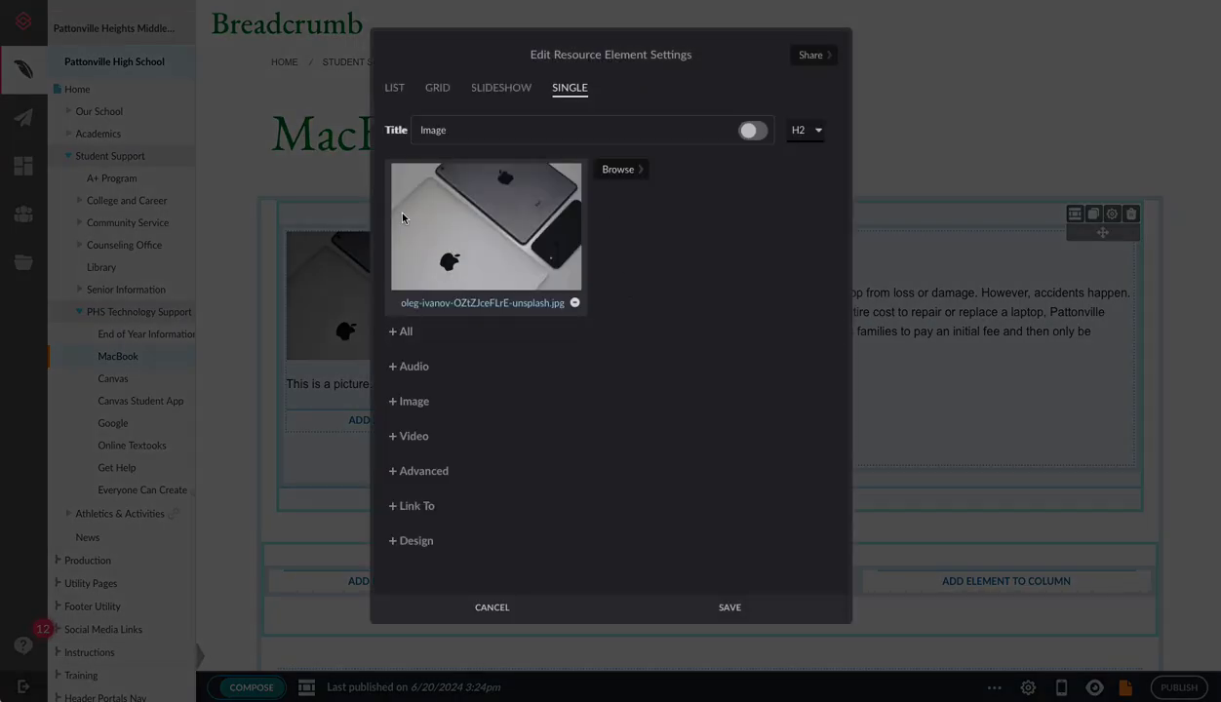
left_click(402, 390)
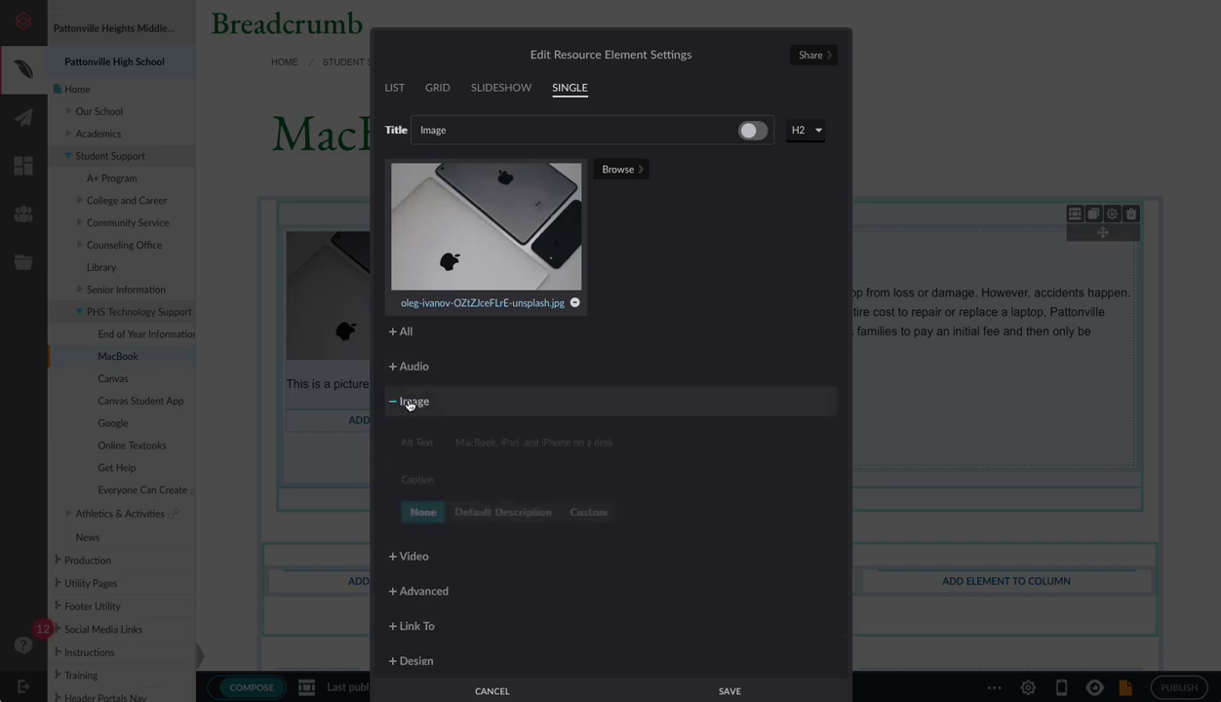
scroll(410, 397, "down", 1)
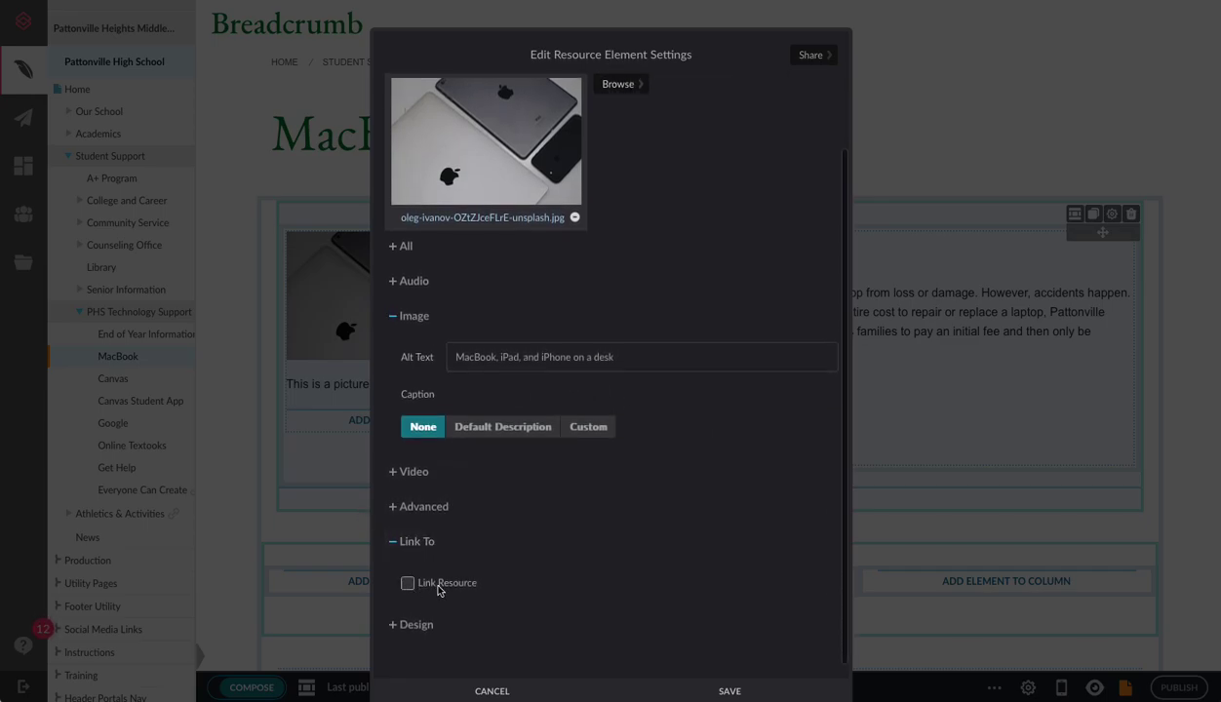
left_click(415, 624)
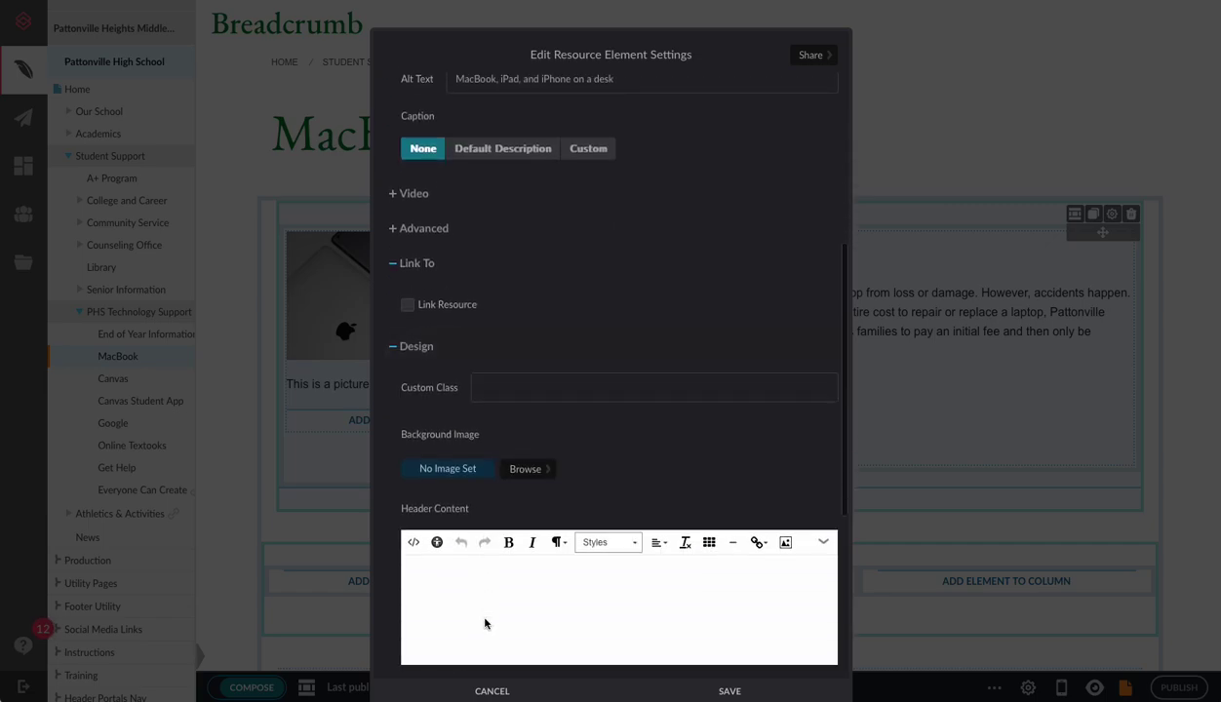
scroll(475, 604, "down", 2)
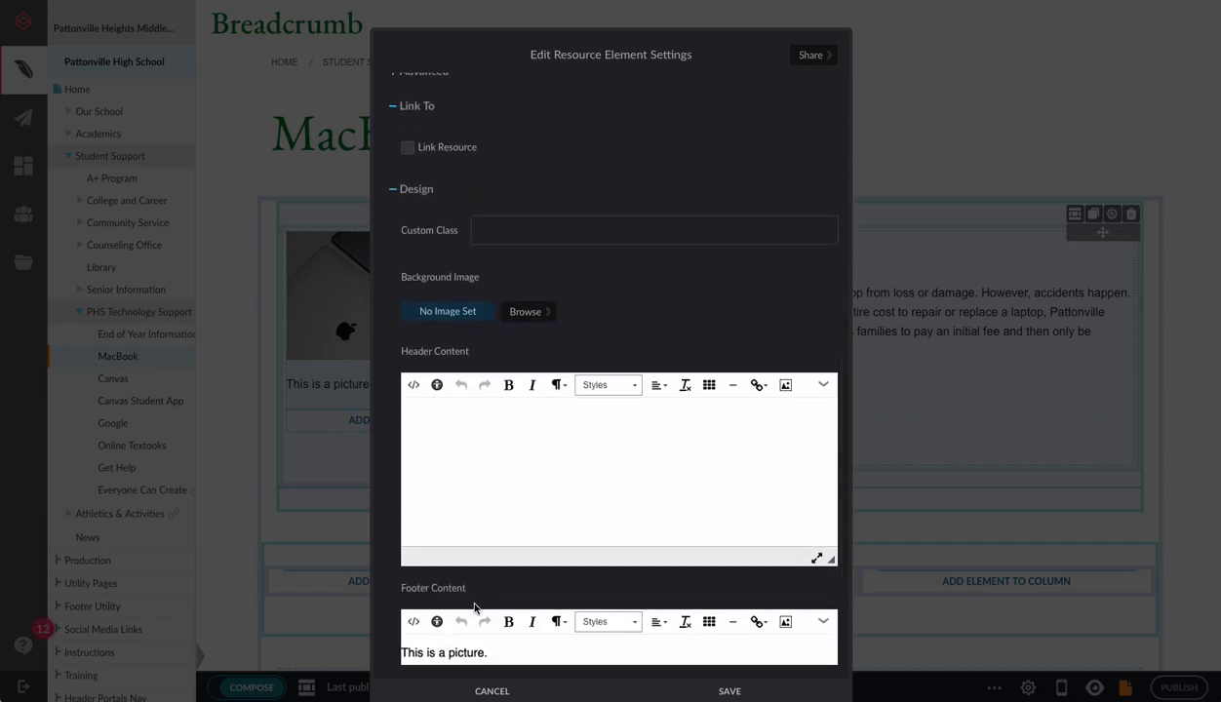
scroll(475, 605, "down", 3)
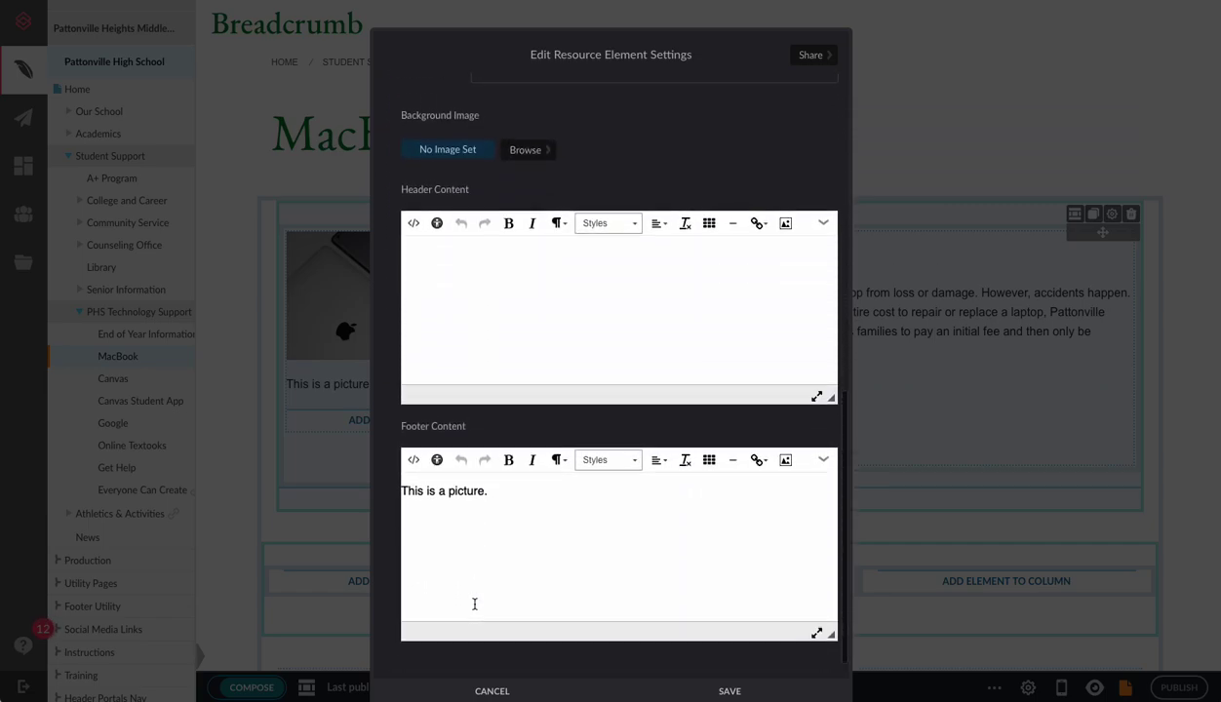
triple_click(468, 491)
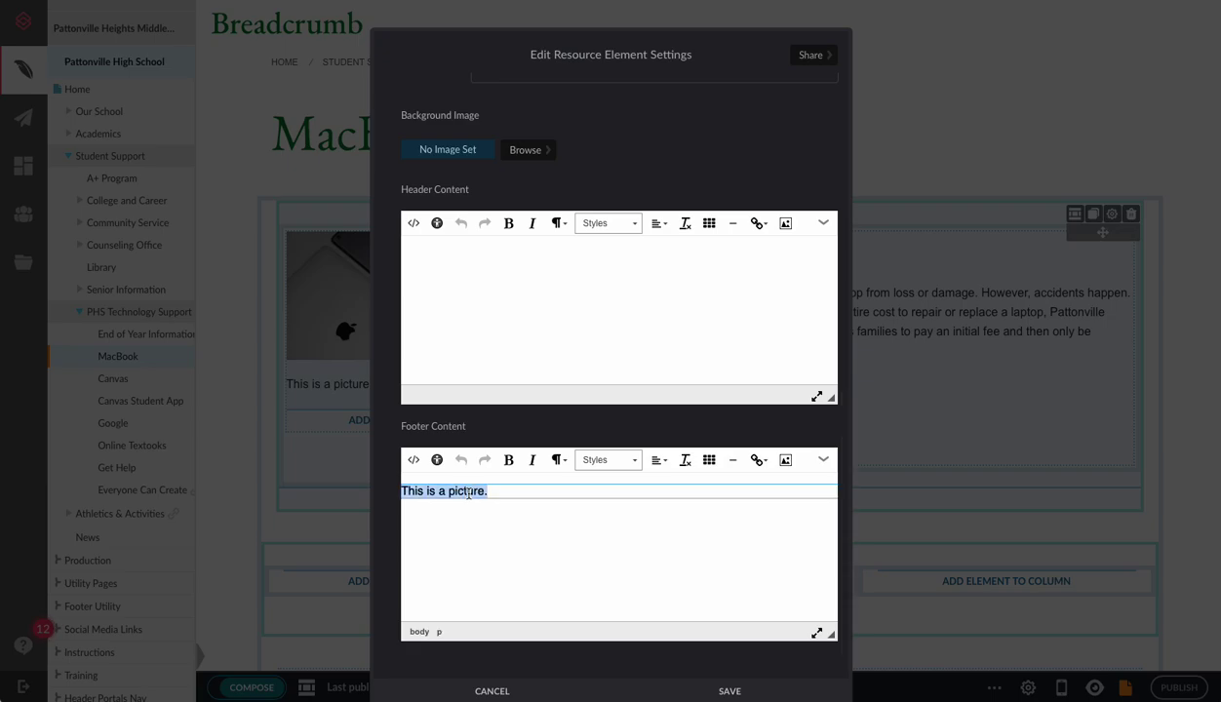
key("BackSpace")
left_click(716, 692)
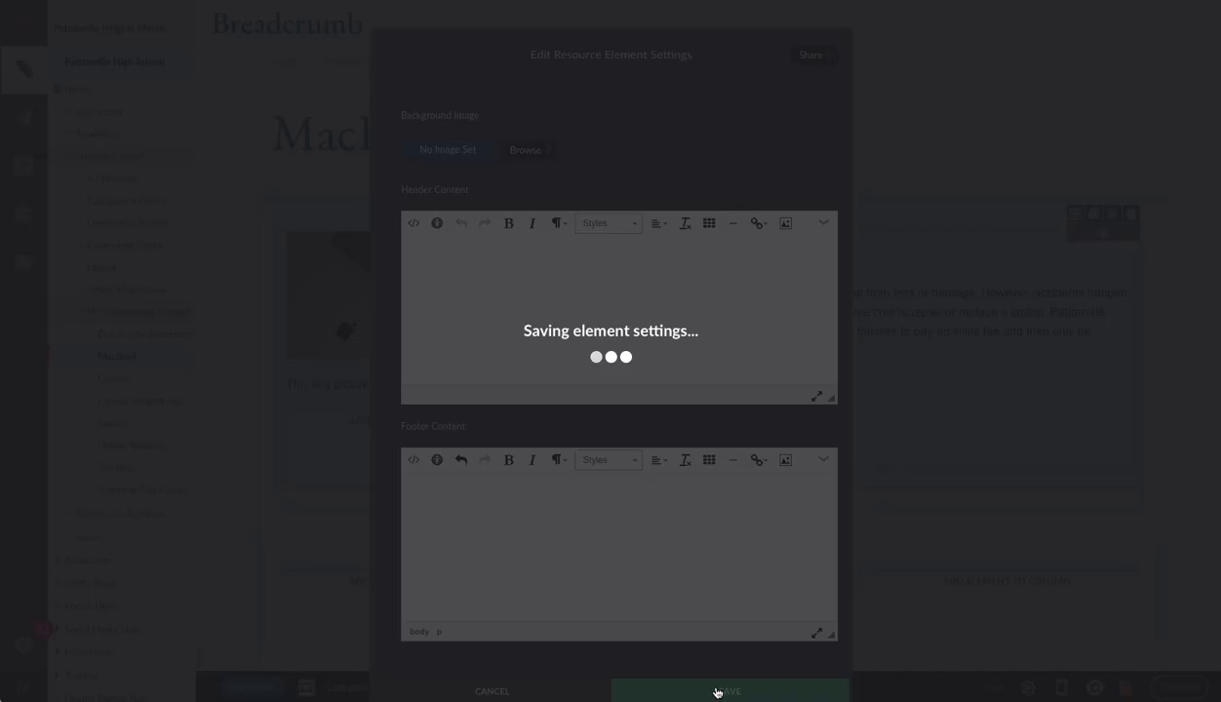